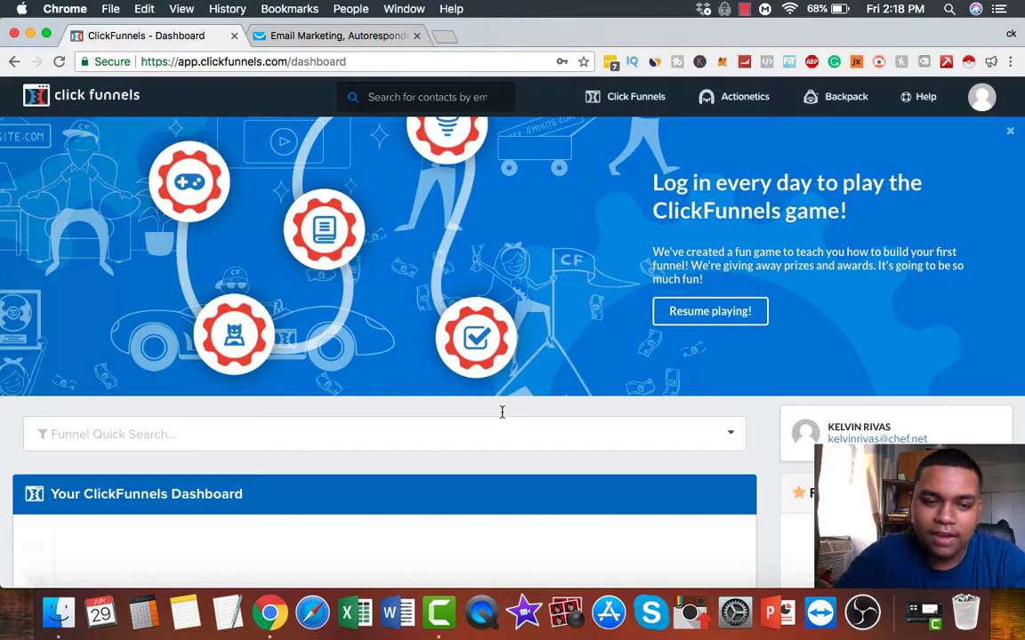
Step: Start creating a new funnel with the Classic Funnel Builder
scroll(448, 454, "down", 1)
scroll(448, 454, "up", 1)
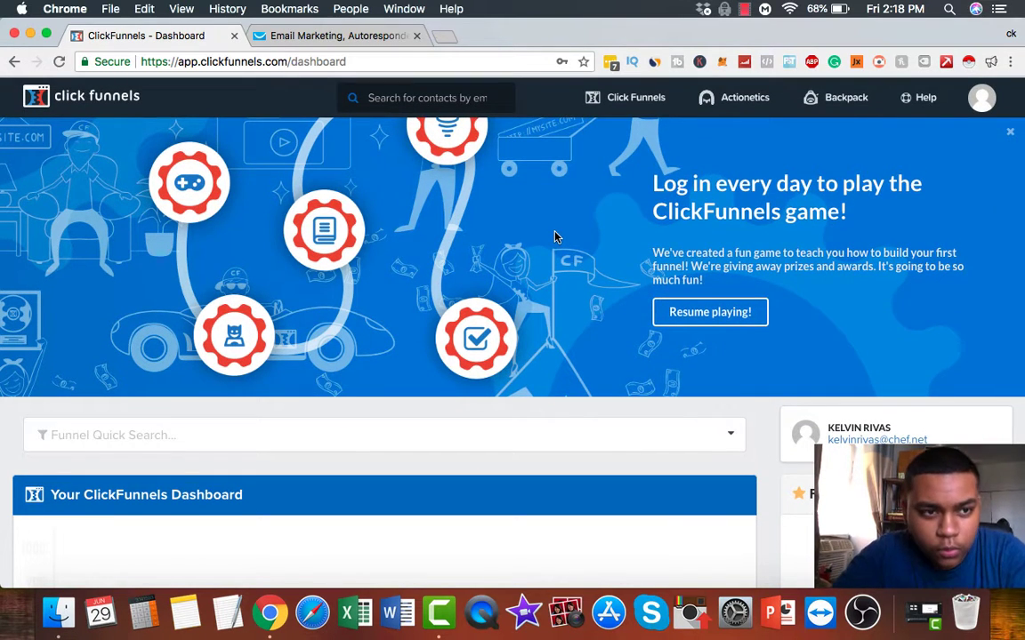
left_click(613, 134)
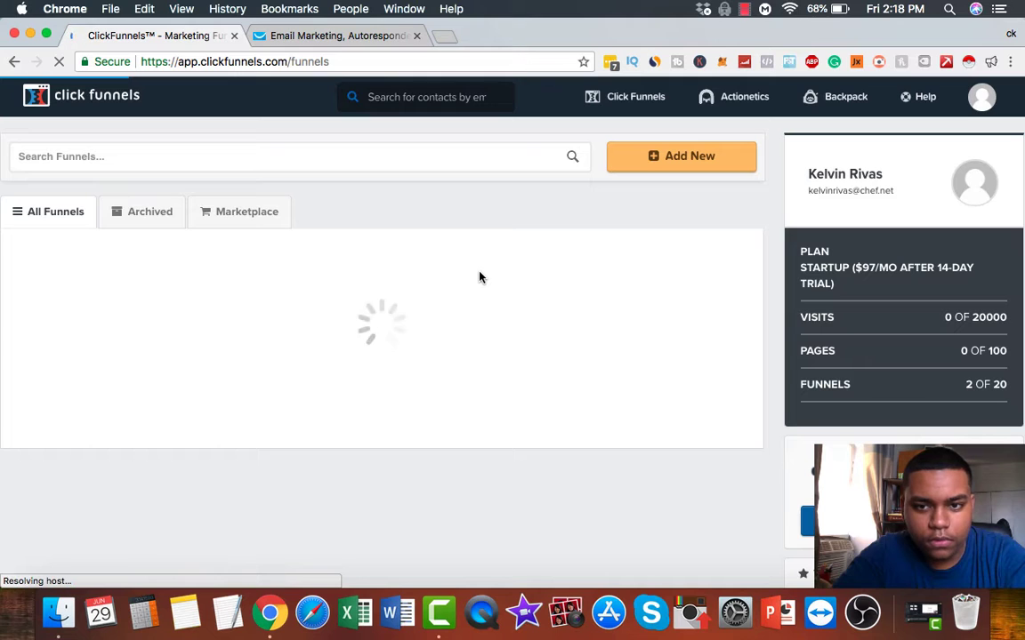
left_click(679, 158)
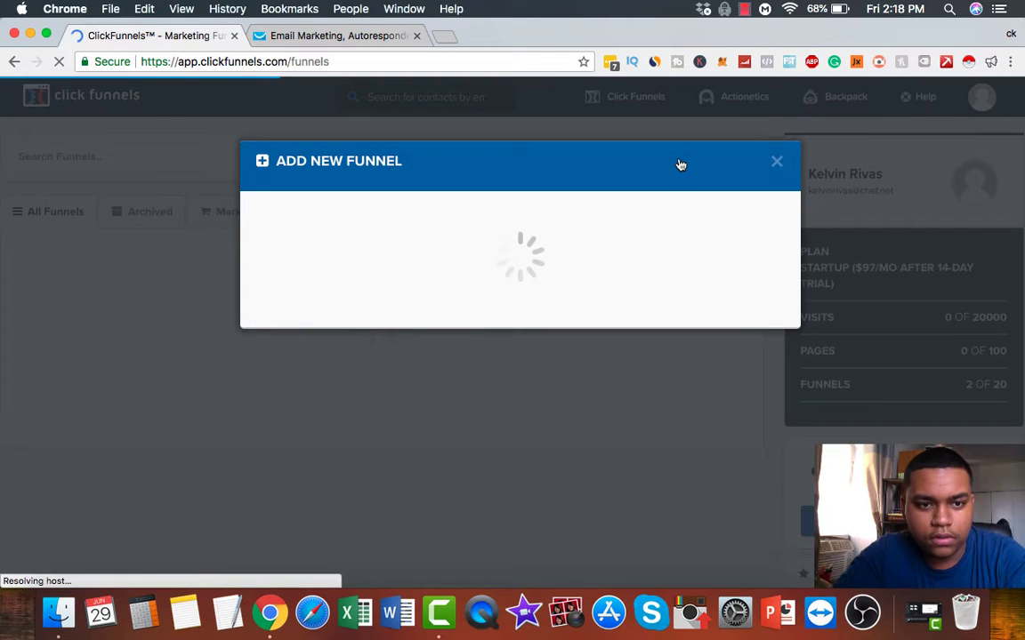
scroll(624, 291, "down", 2)
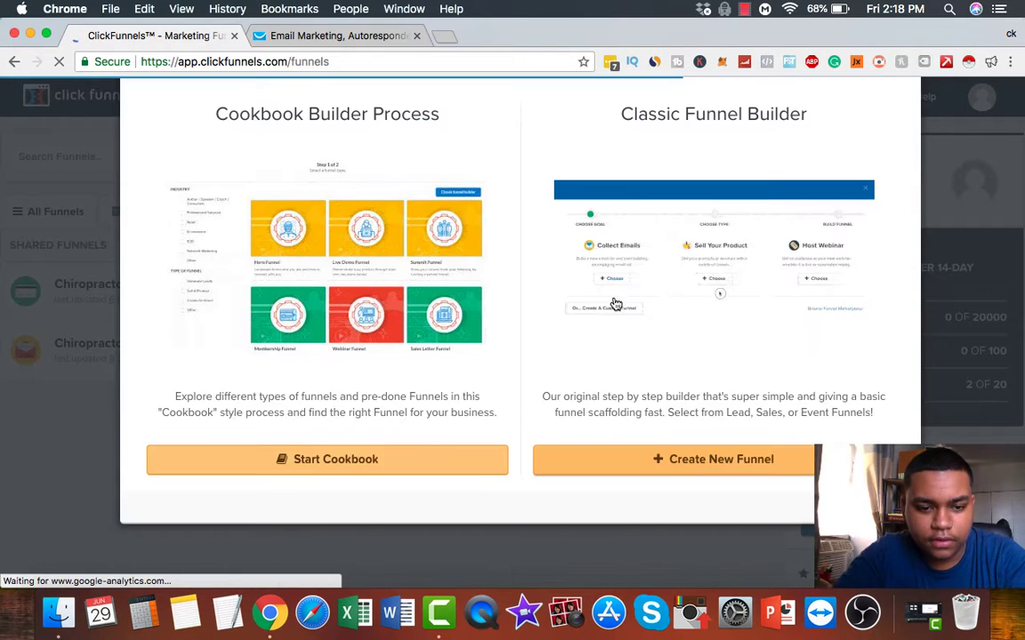
left_click(626, 463)
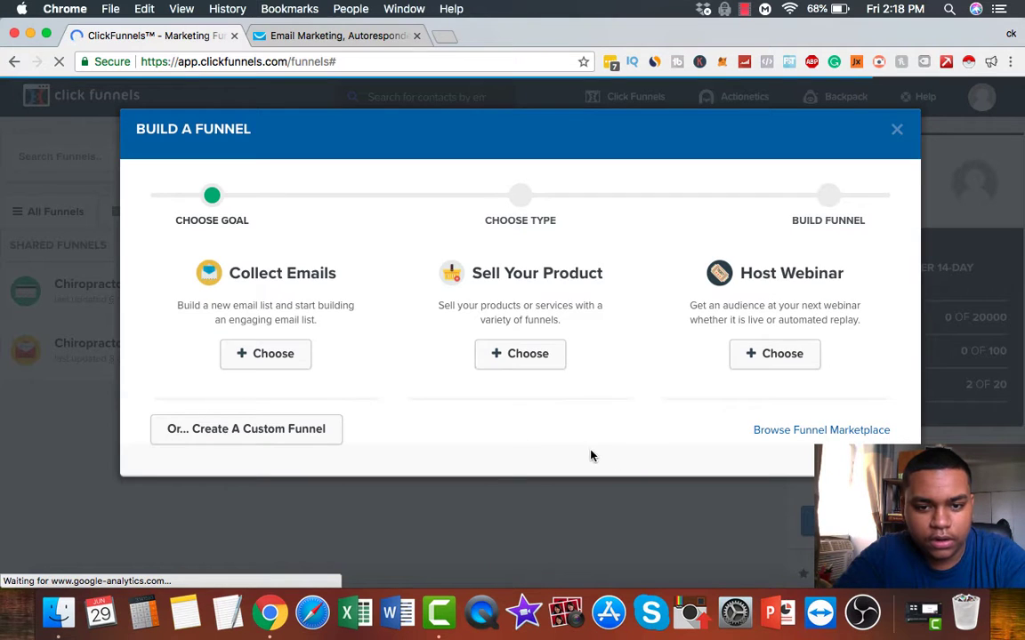
Step: Choose the Collect Emails goal, name the funnel test and build it
left_click(287, 369)
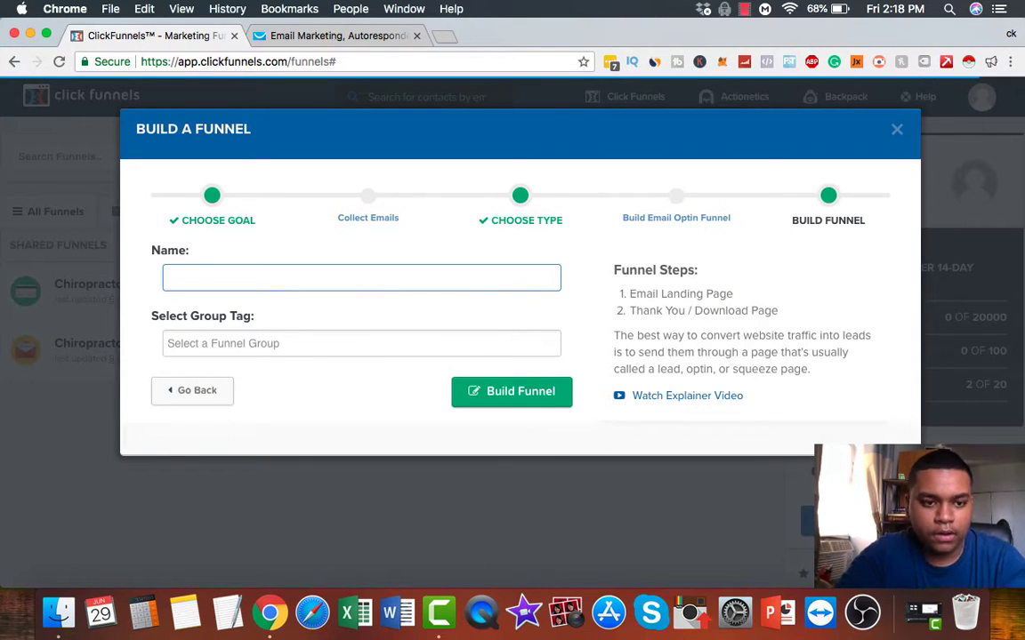
type("test")
left_click(529, 401)
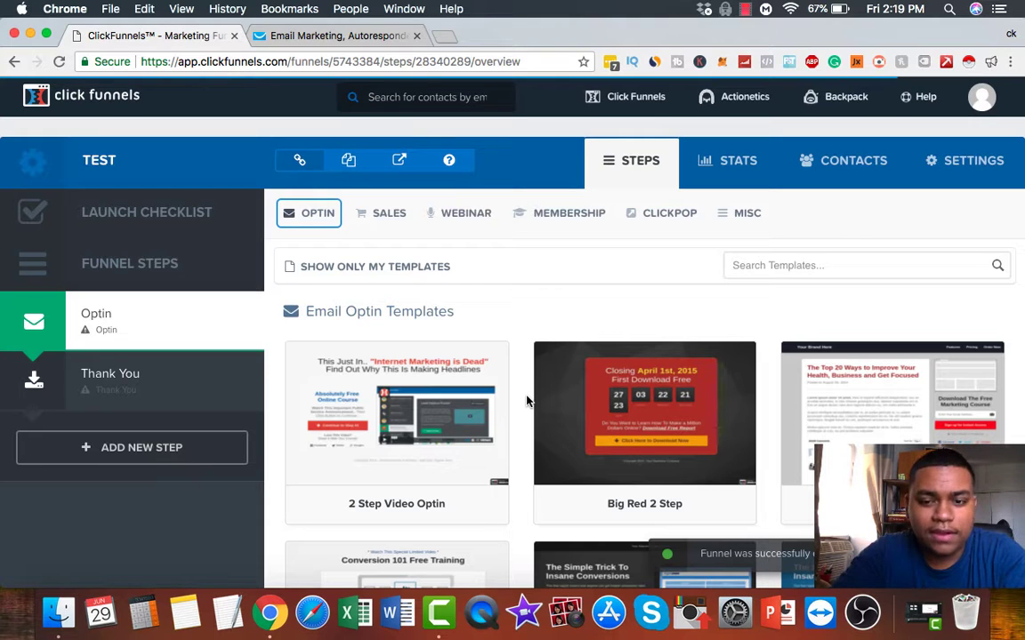
Step: Browse the email optin templates and apply the Big Blur Optin template to the funnel's Optin step
scroll(461, 417, "down", 3)
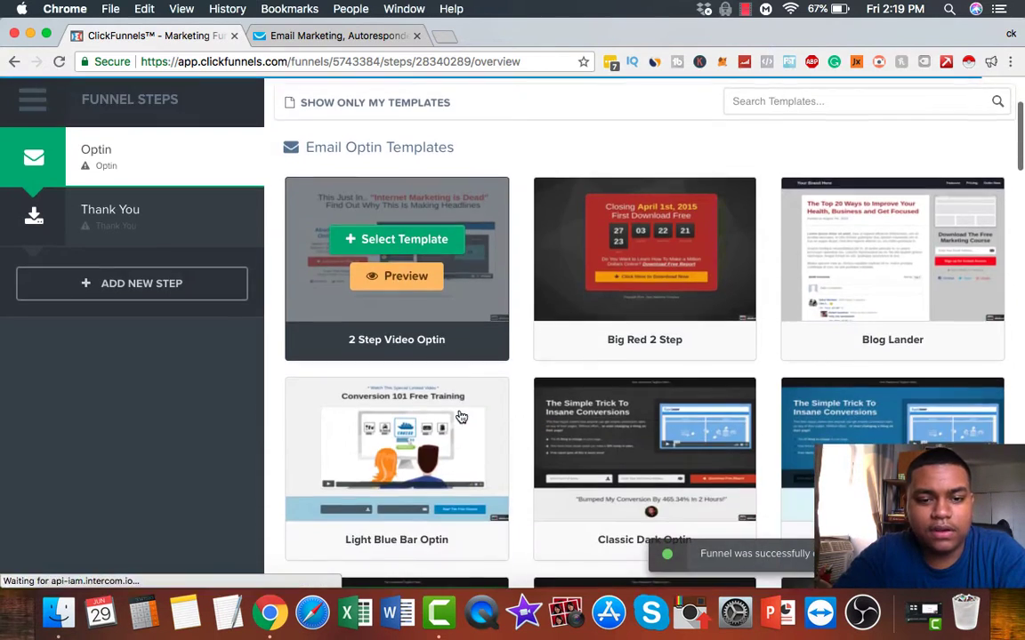
scroll(526, 339, "down", 12)
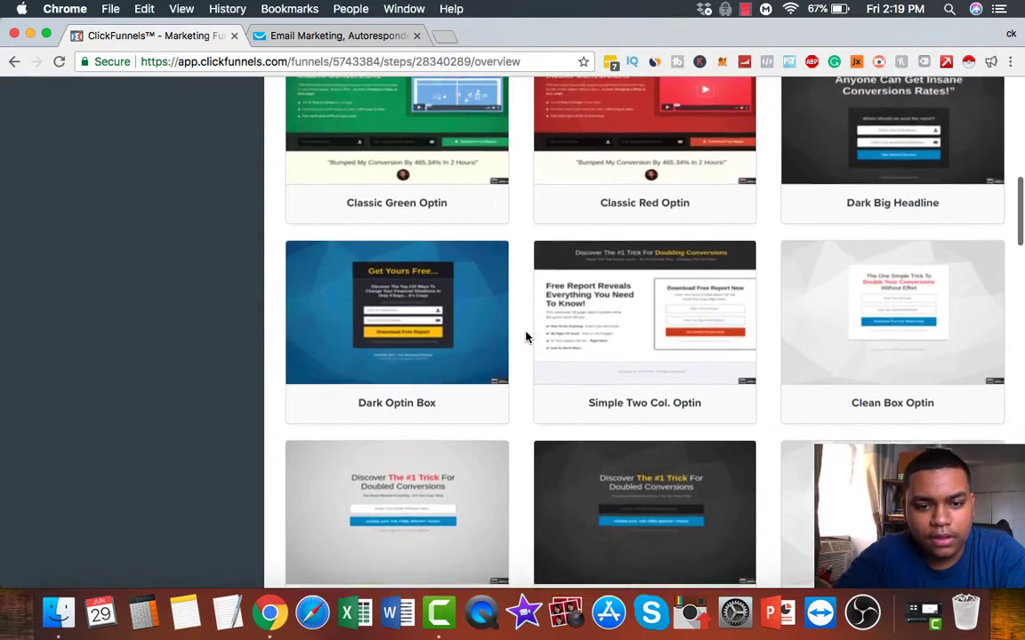
scroll(526, 336, "down", 5)
scroll(526, 336, "up", 3)
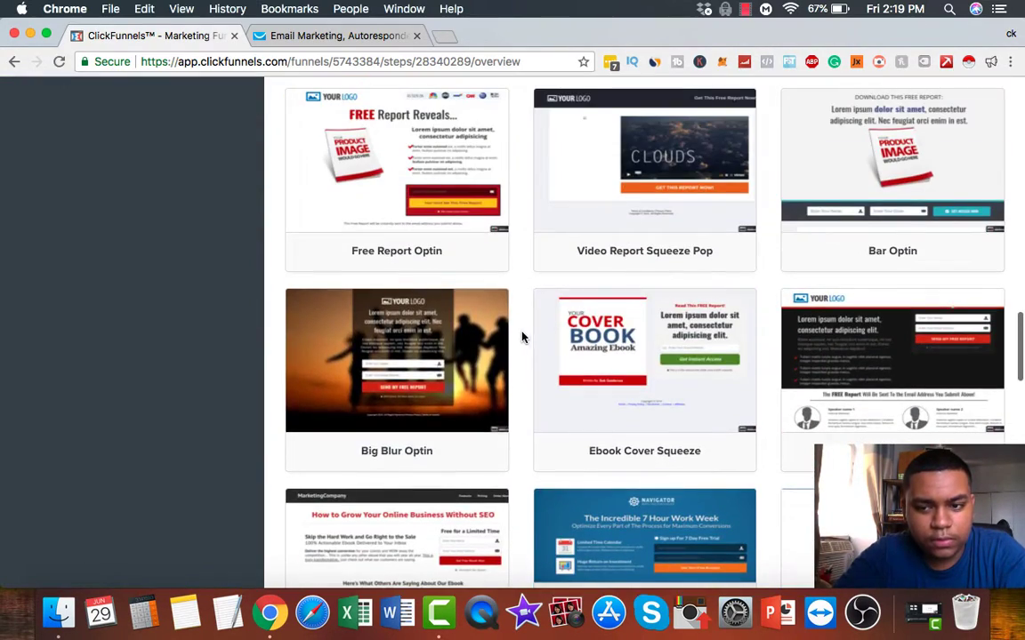
scroll(686, 337, "up", 15)
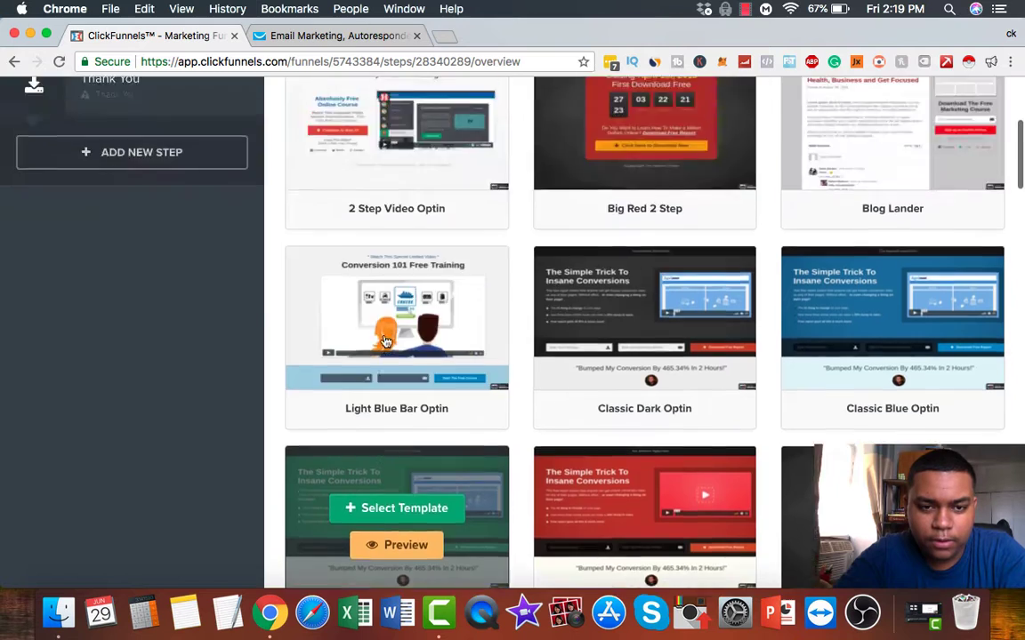
scroll(387, 338, "down", 10)
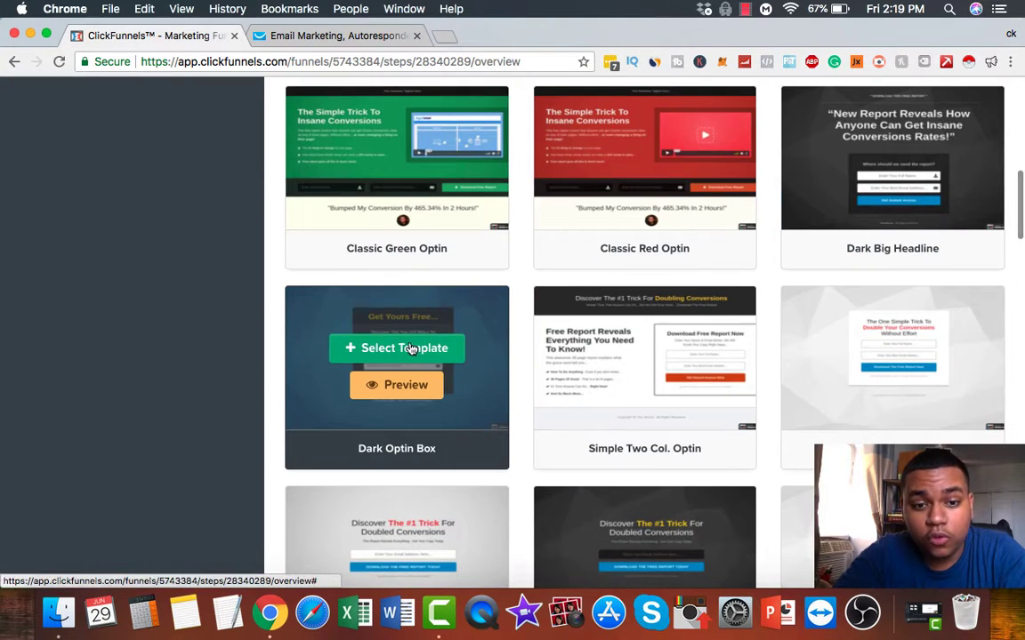
scroll(514, 381, "down", 1)
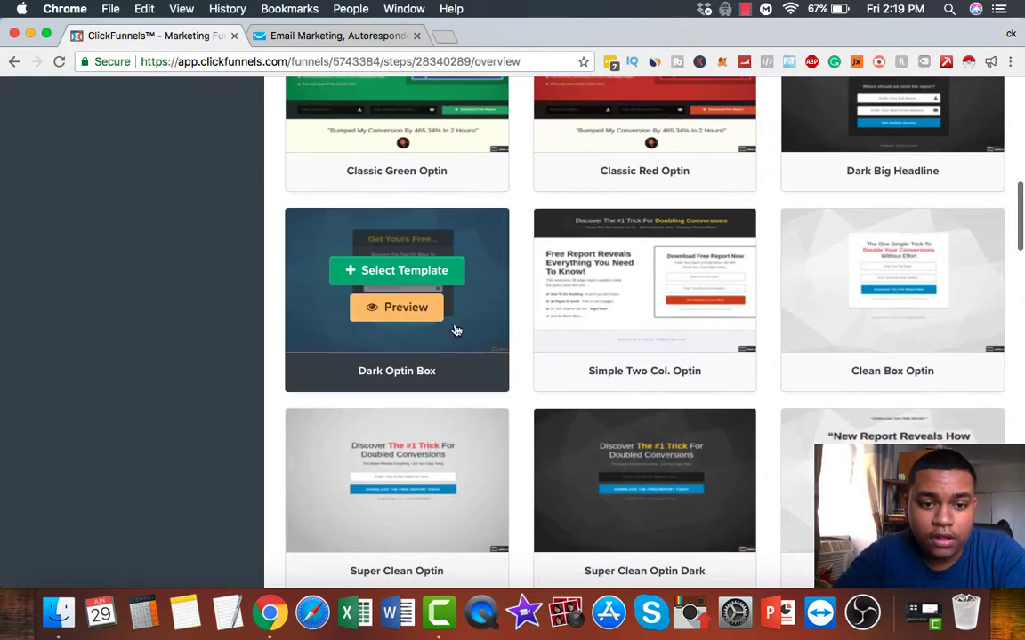
scroll(500, 278, "down", 1)
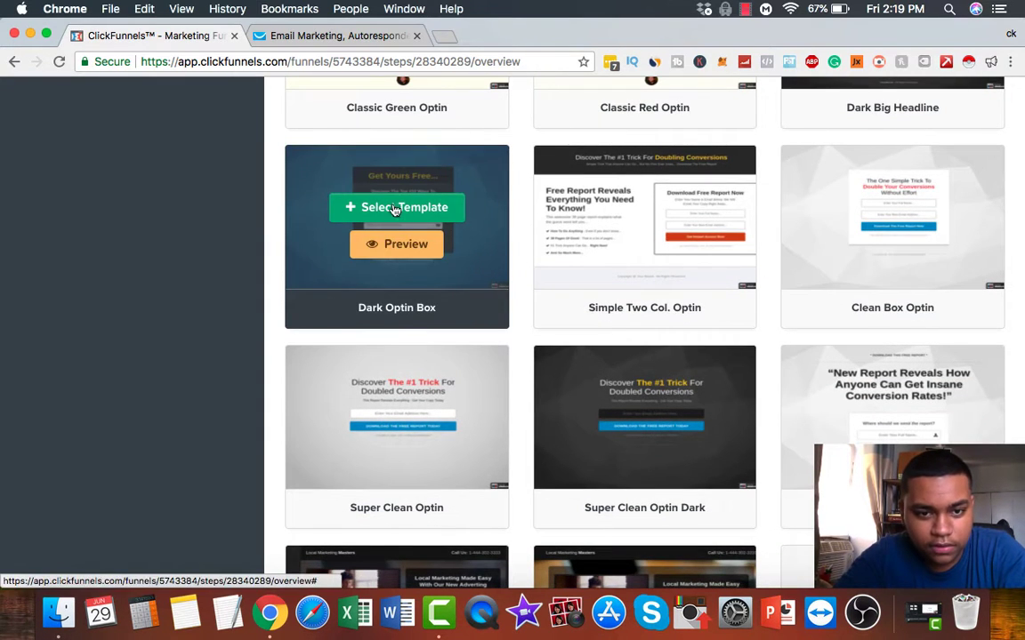
scroll(485, 232, "down", 4)
scroll(485, 232, "down", 7)
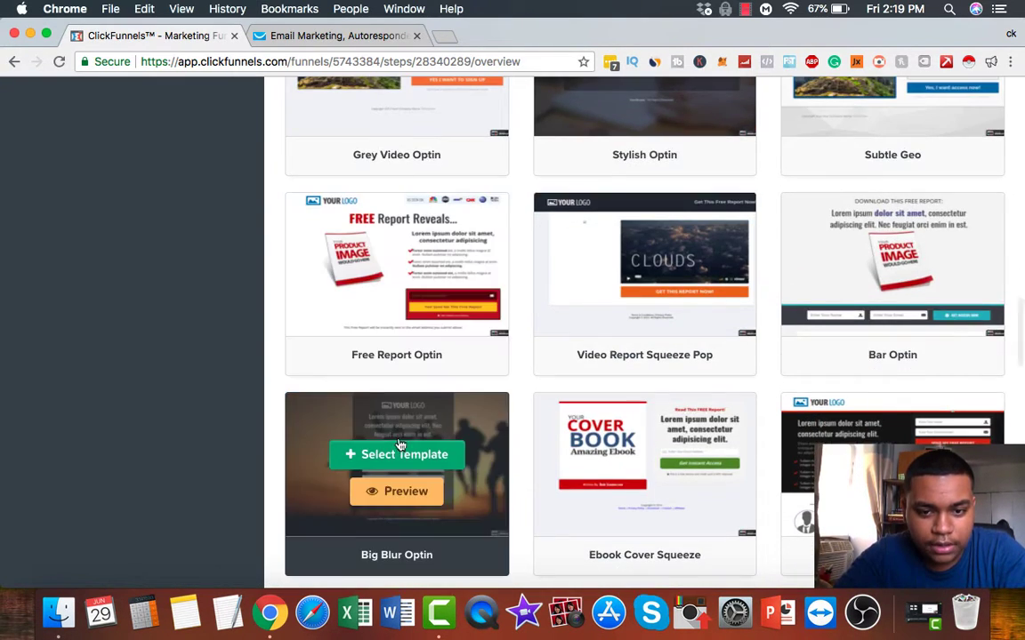
left_click(398, 455)
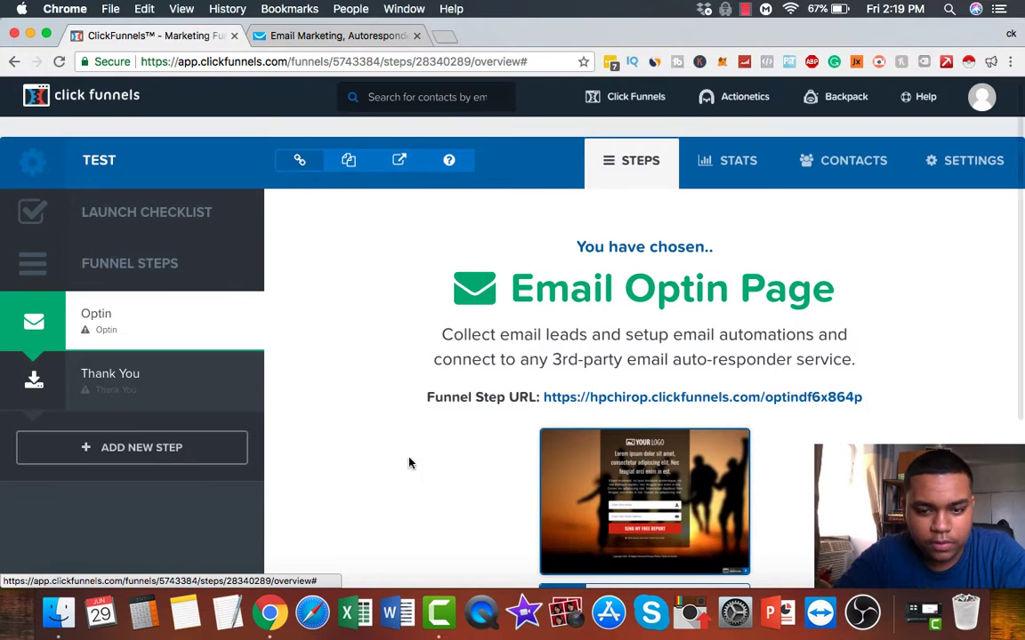
scroll(576, 487, "down", 2)
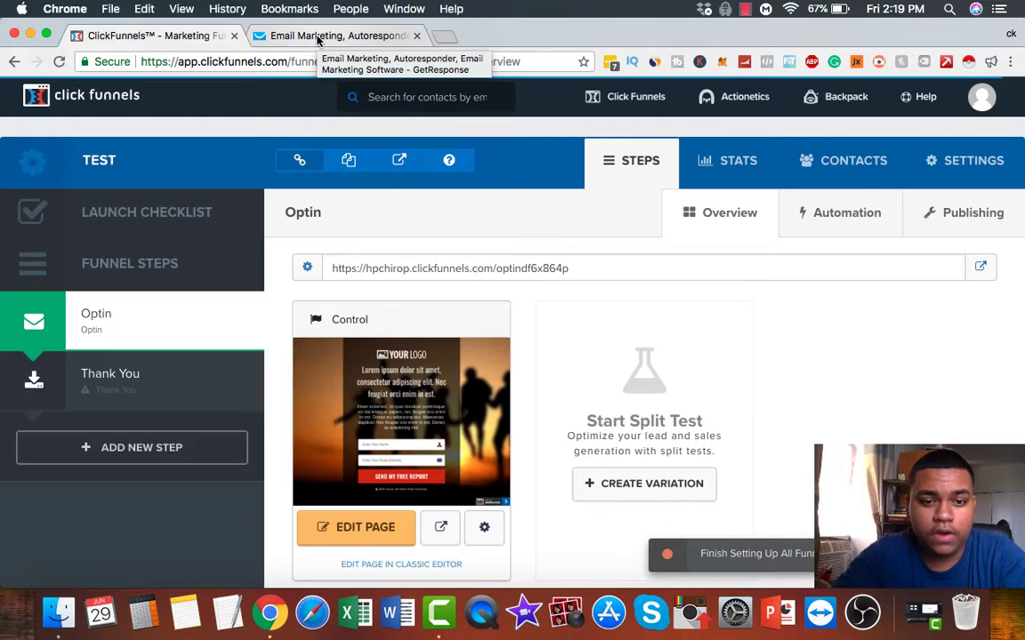
Step: Open the account's Integrations settings
scroll(247, 290, "down", 2)
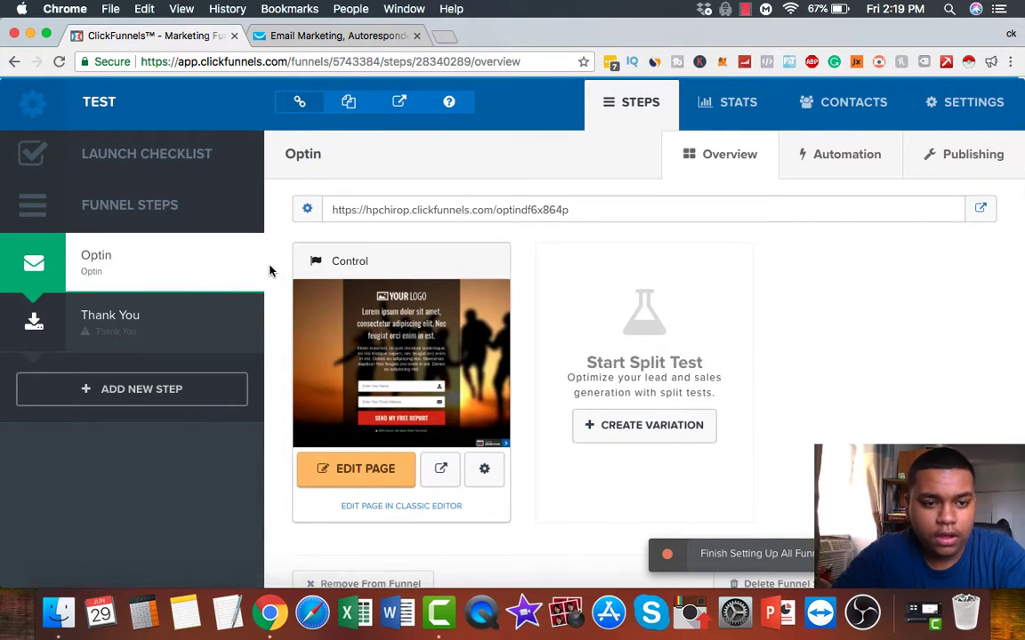
scroll(269, 272, "up", 2)
scroll(269, 272, "down", 1)
scroll(270, 271, "up", 3)
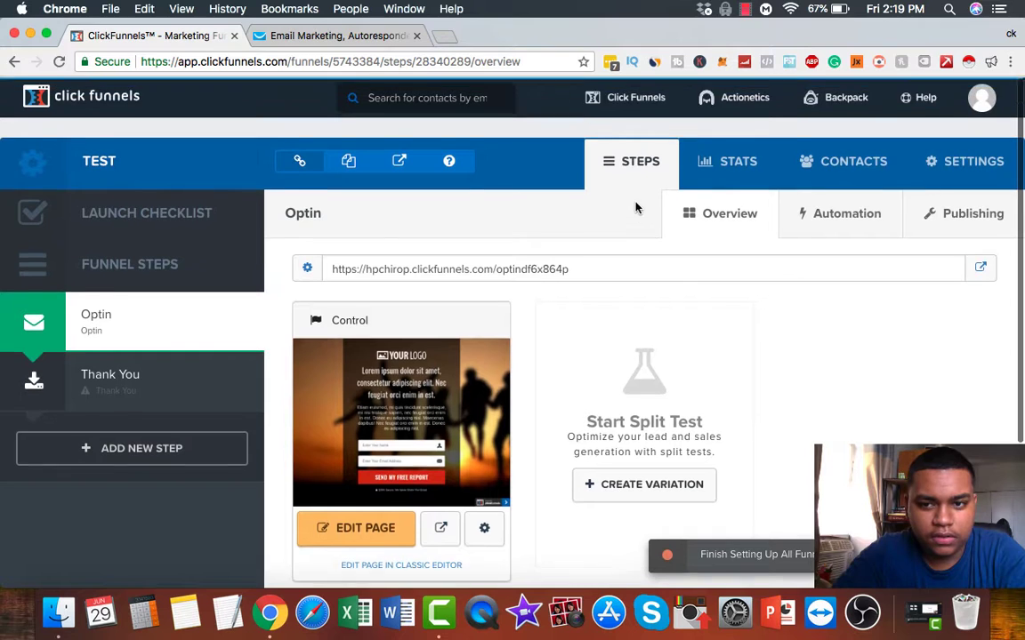
left_click(981, 97)
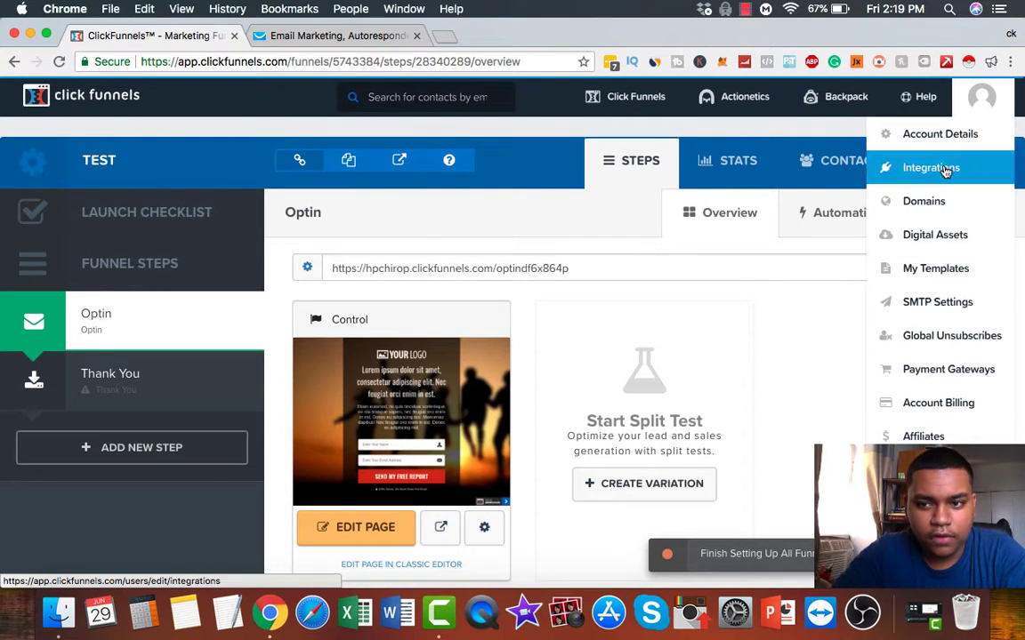
left_click(944, 170)
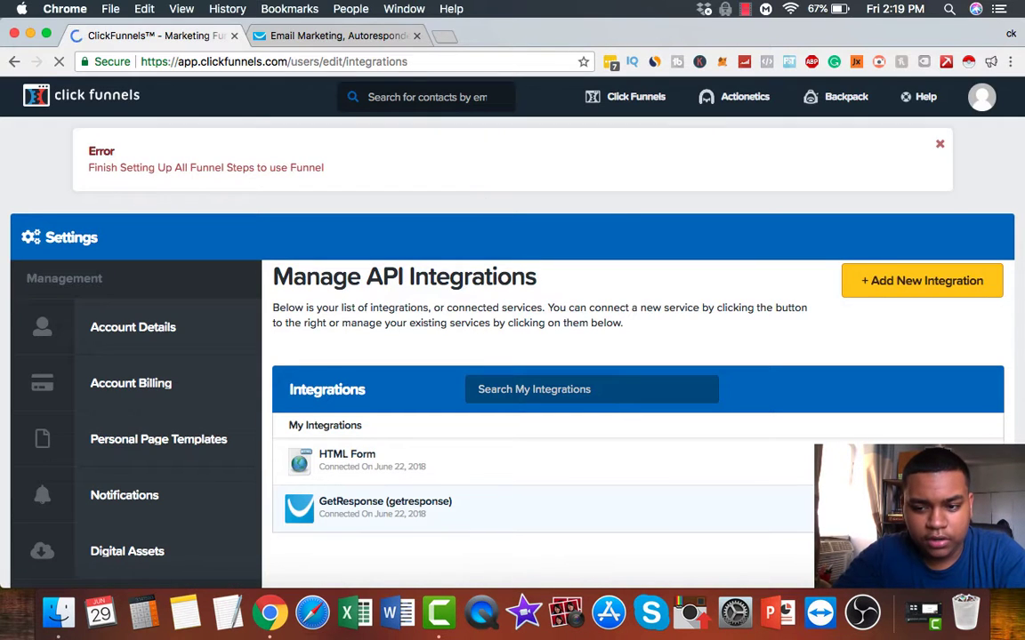
Step: Start adding a new integration and choose GetResponse from the available services
scroll(770, 449, "down", 1)
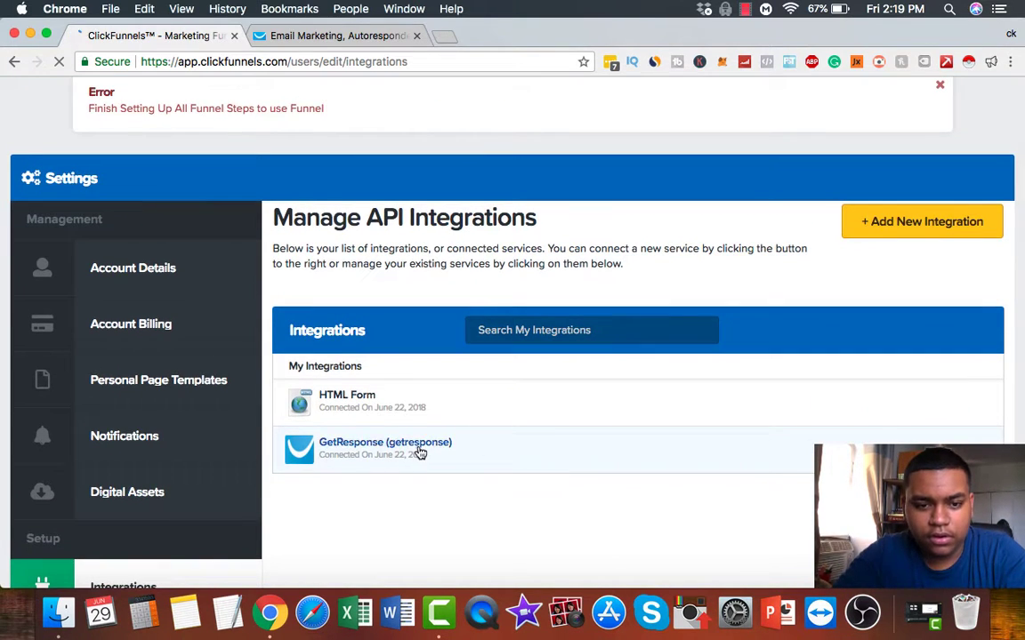
scroll(420, 451, "down", 2)
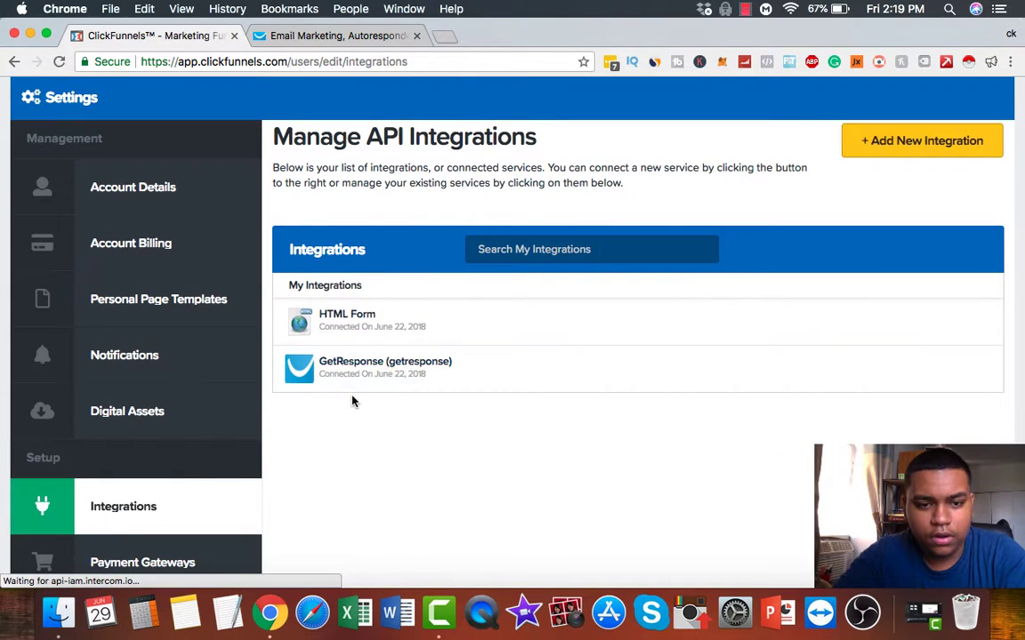
scroll(352, 402, "down", 2)
scroll(418, 309, "up", 3)
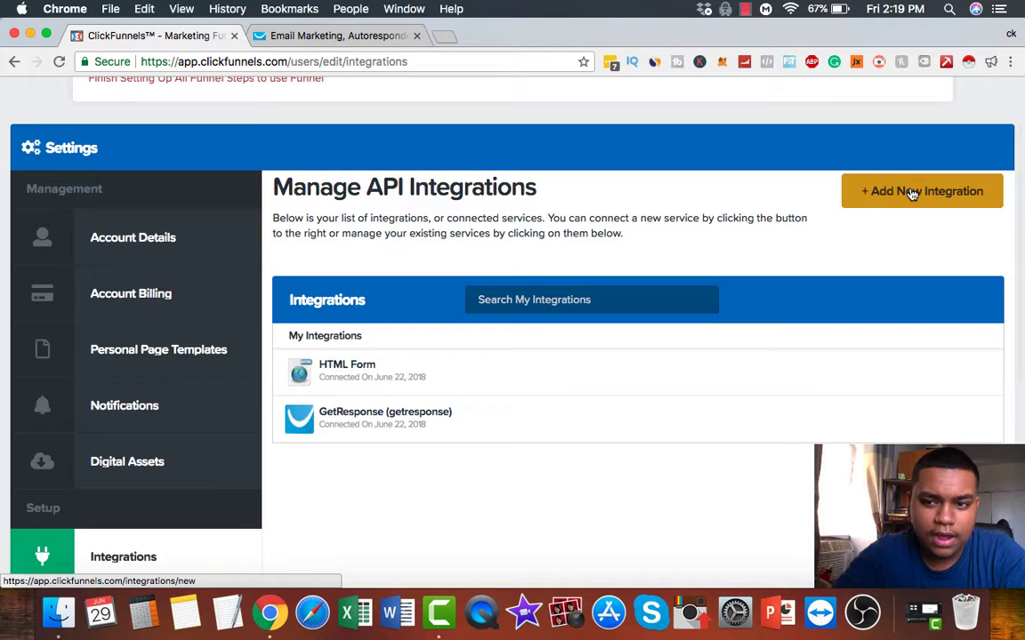
left_click(912, 194)
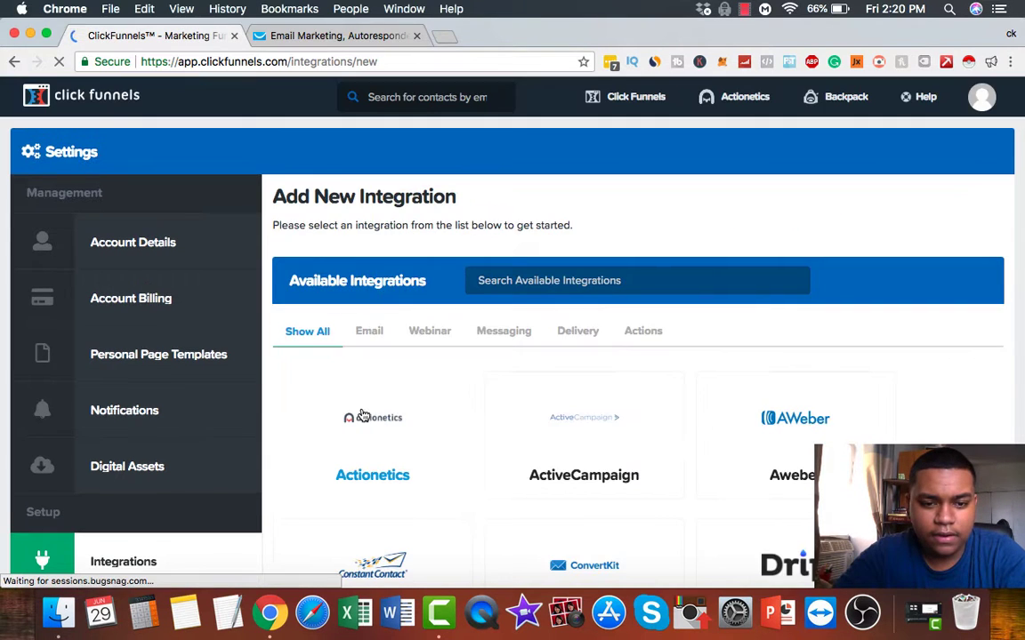
scroll(444, 399, "down", 10)
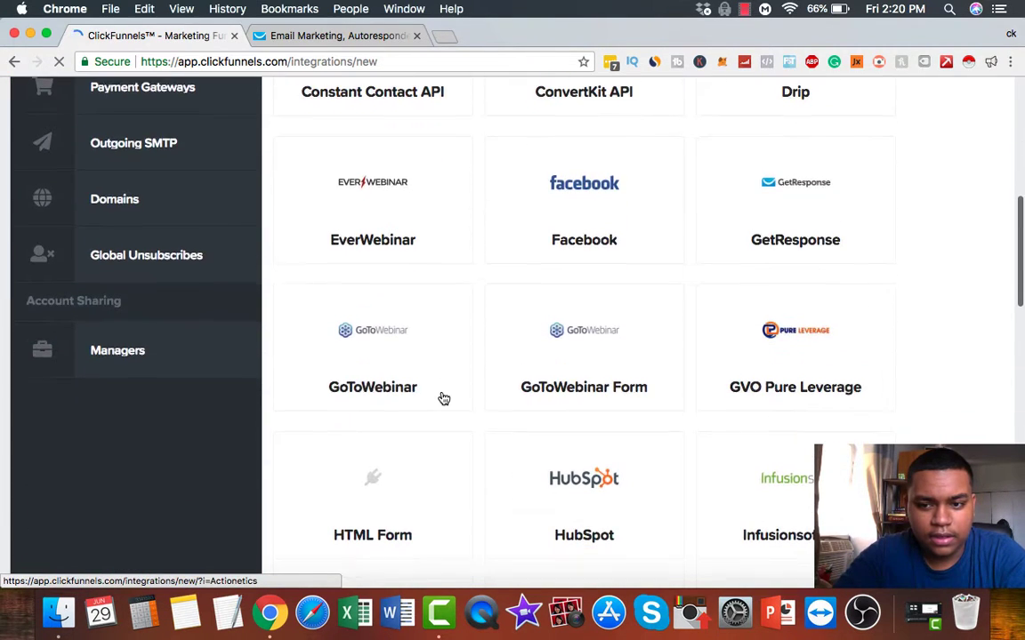
scroll(763, 215, "up", 1)
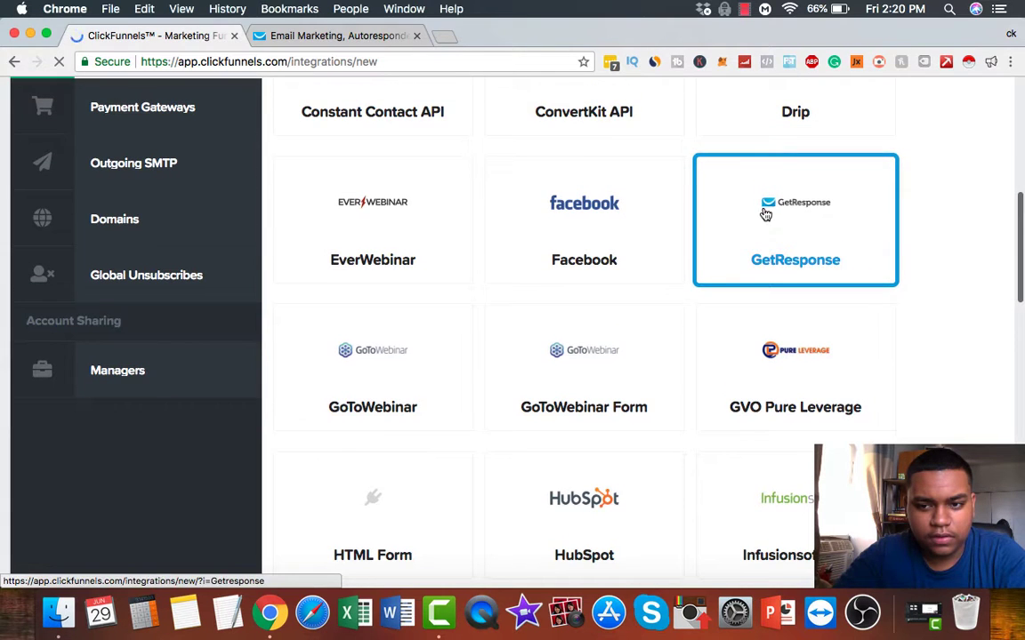
left_click(755, 230)
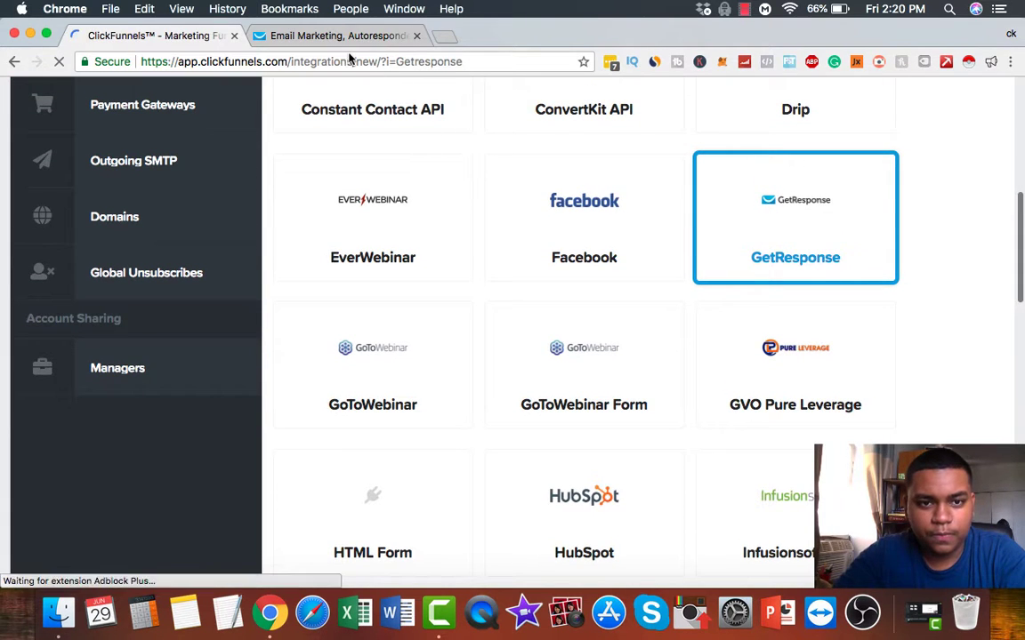
Step: Set the new GetResponse integration's nickname to getresponse and make the API key field ready for input
scroll(470, 293, "down", 2)
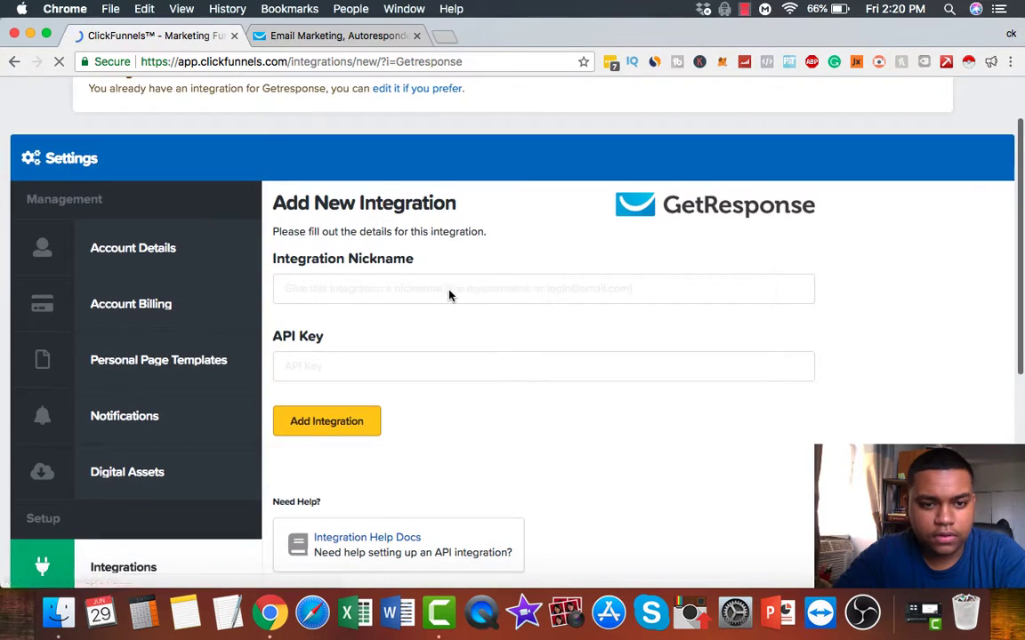
left_click(302, 287)
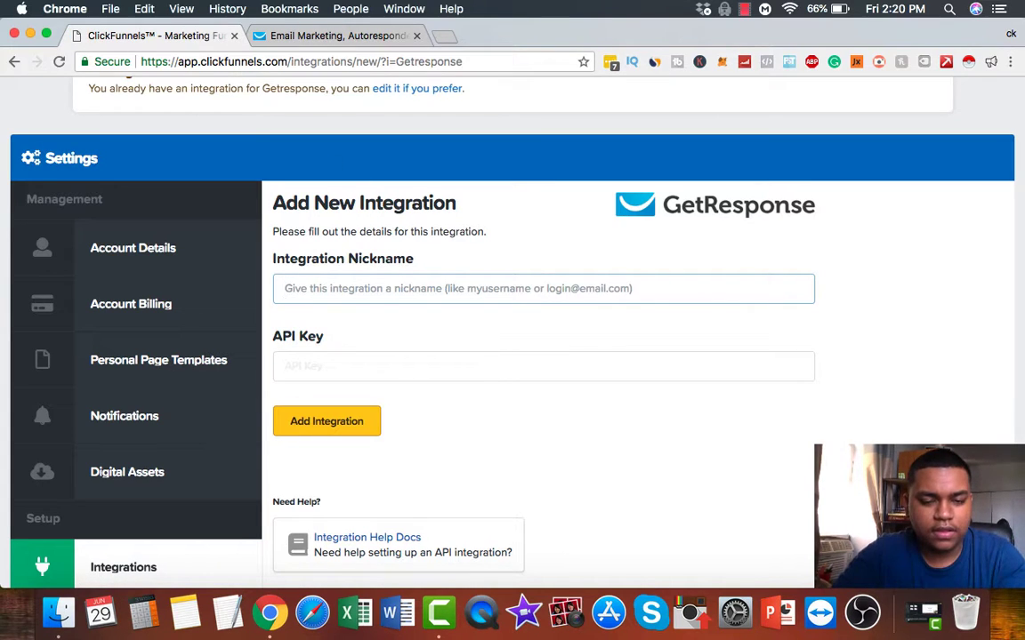
type("getresponse")
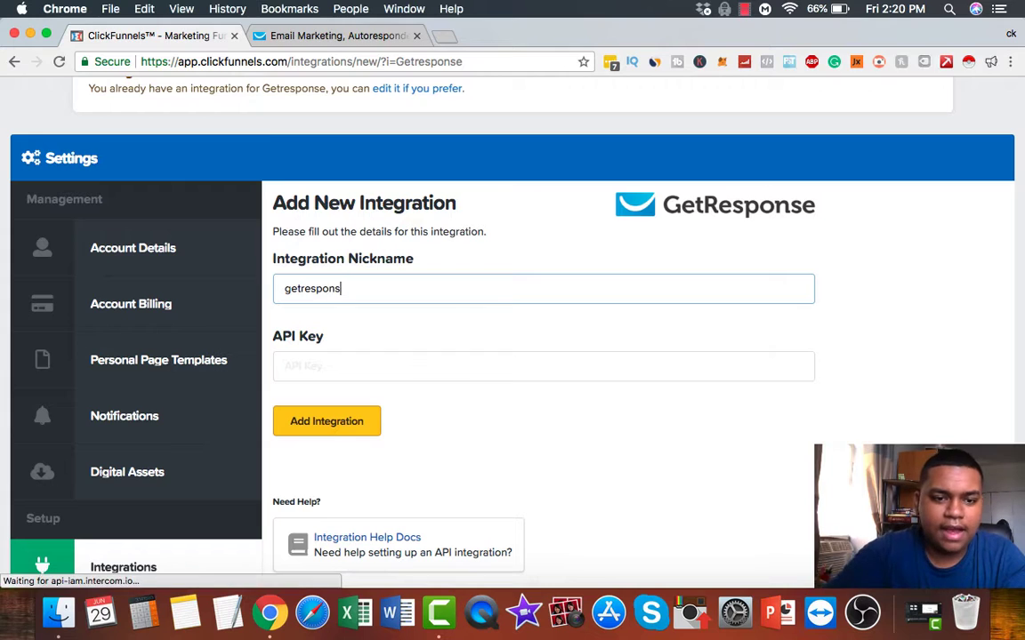
left_click(334, 367)
Step: Switch to the GetResponse account and open the API key page in its Integrations & API settings
left_click(329, 35)
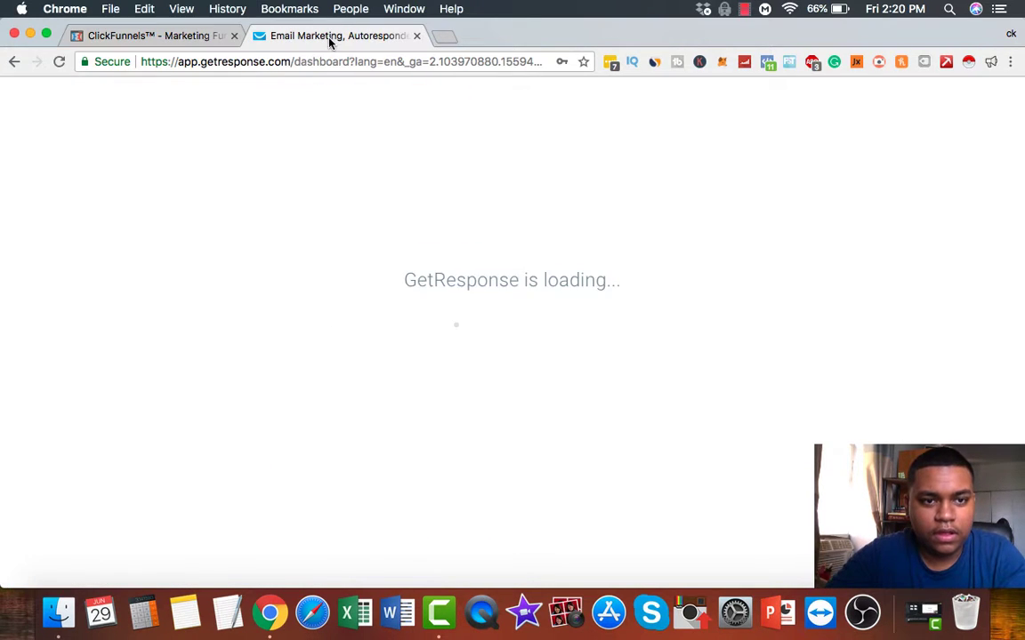
left_click(982, 105)
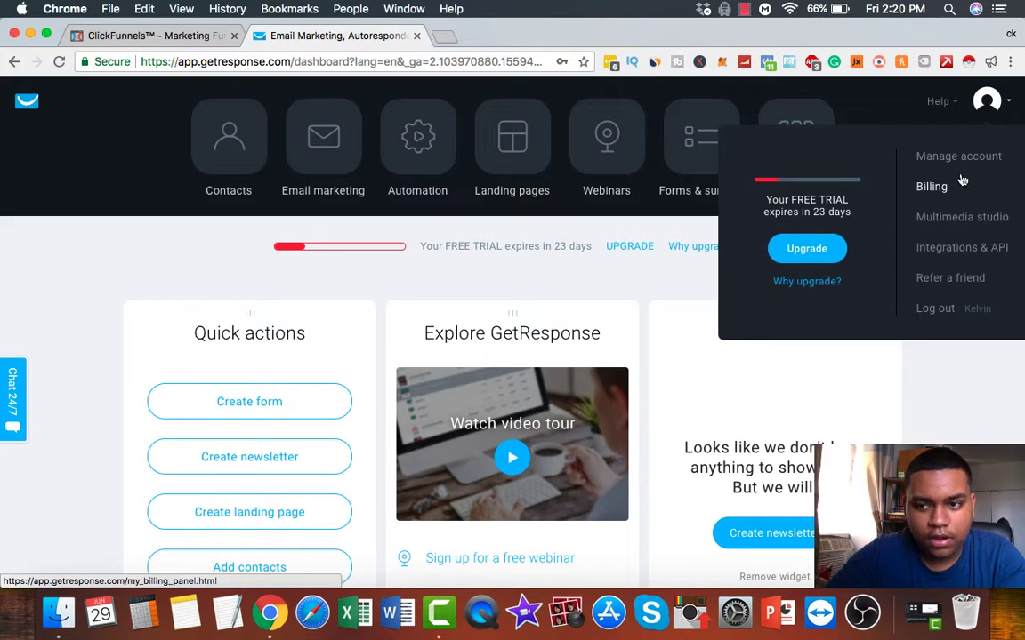
left_click(960, 249)
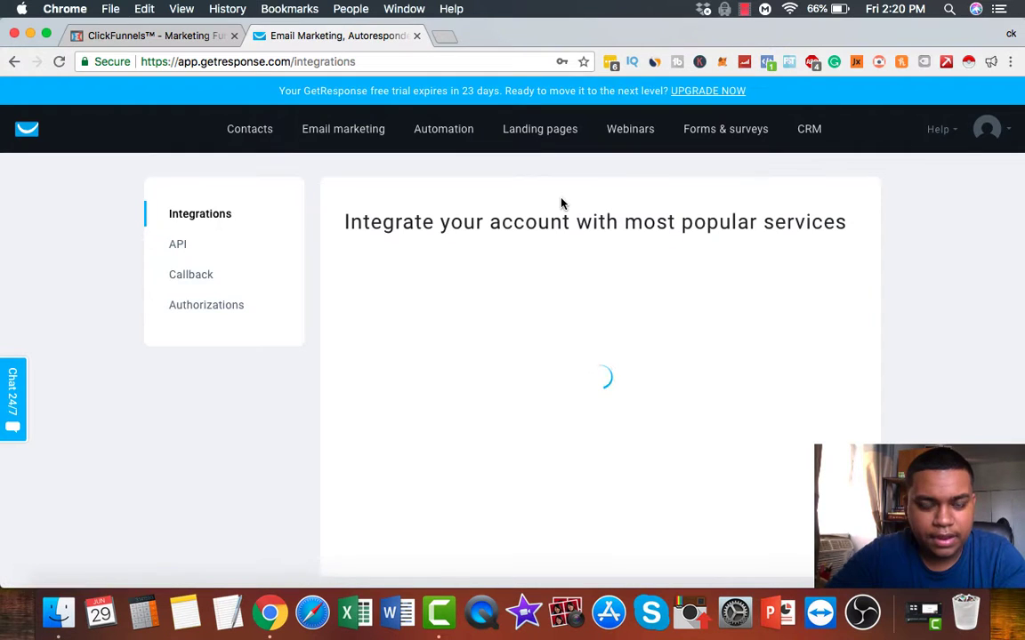
left_click(205, 234)
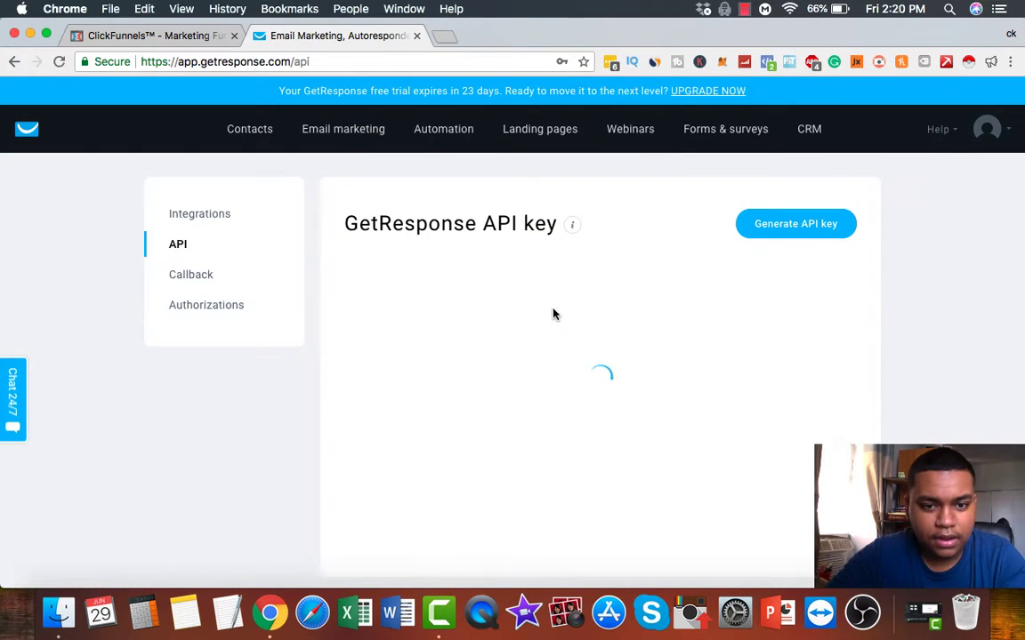
Step: Copy the default API key from GetResponse and paste it into the API Key field of the new integration in ClickFunnels
left_click(678, 352)
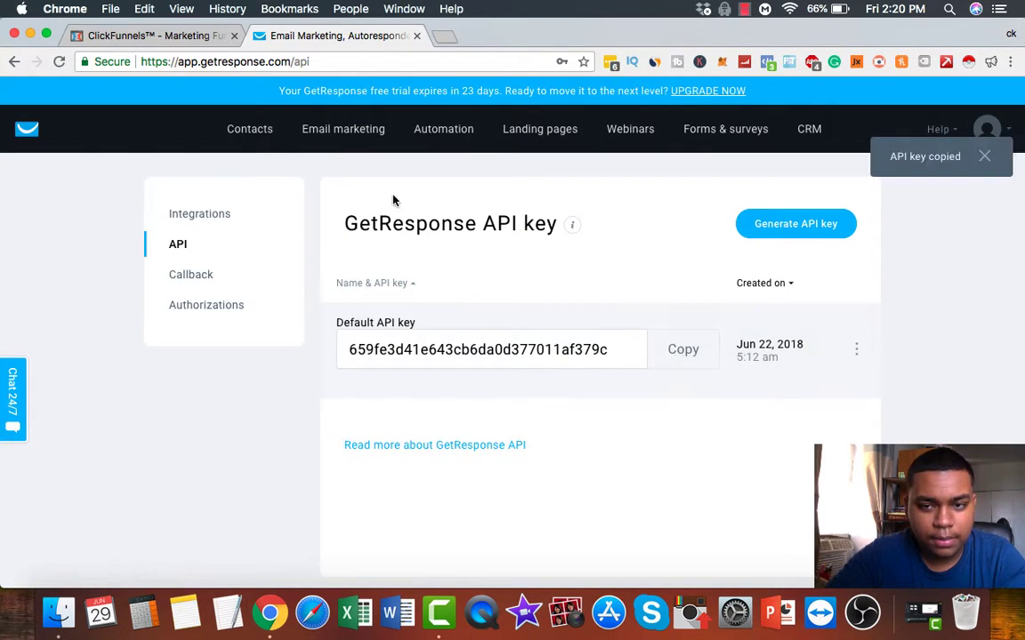
left_click(162, 41)
left_click(412, 360)
key("super+v")
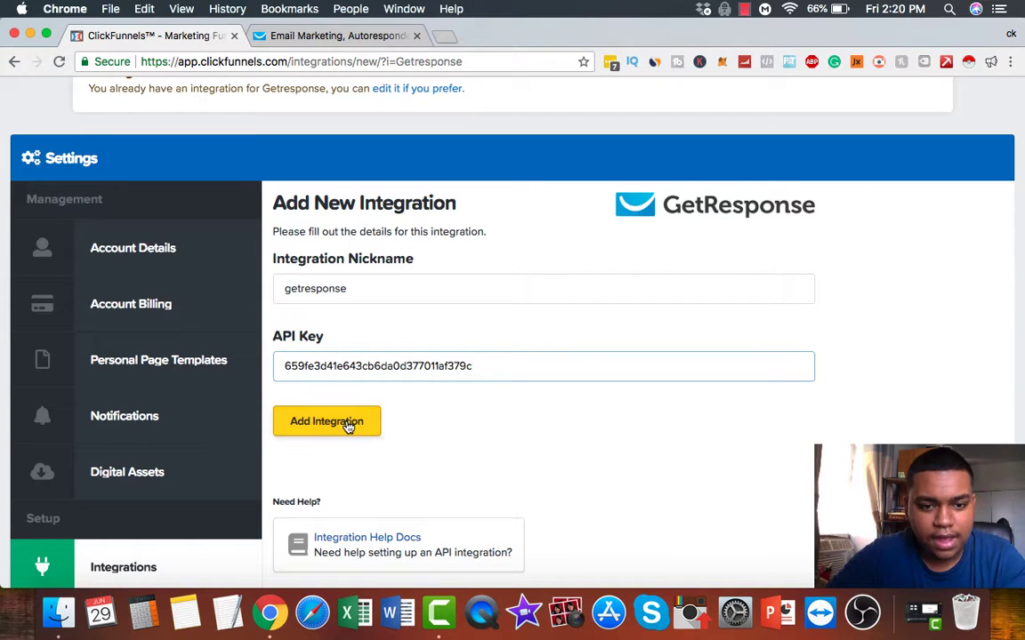
Step: Return to the account's API integrations list and check which services are already connected
scroll(349, 423, "down", 2)
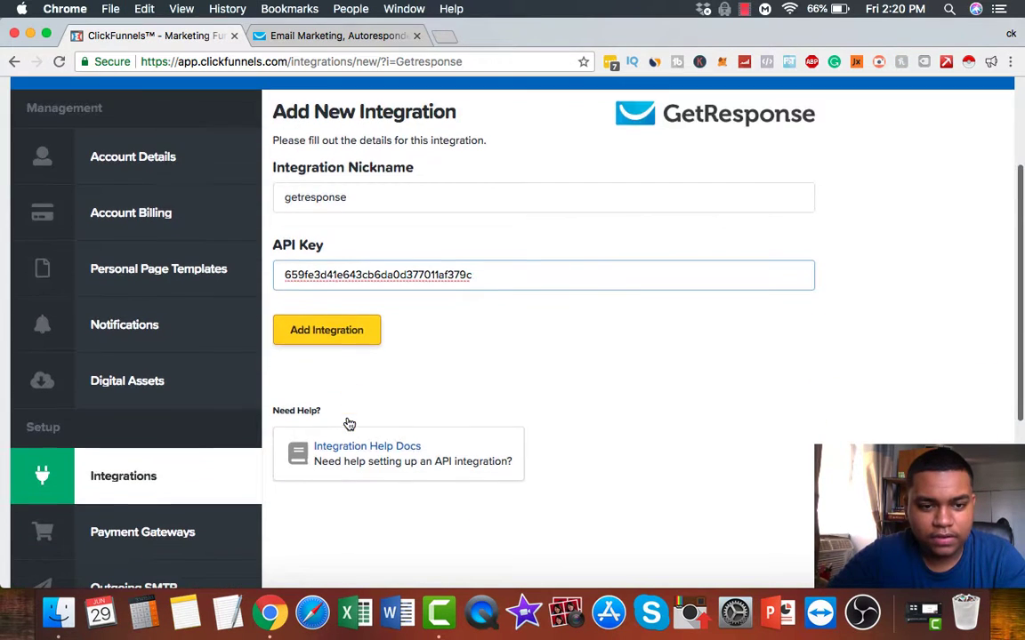
left_click(160, 480)
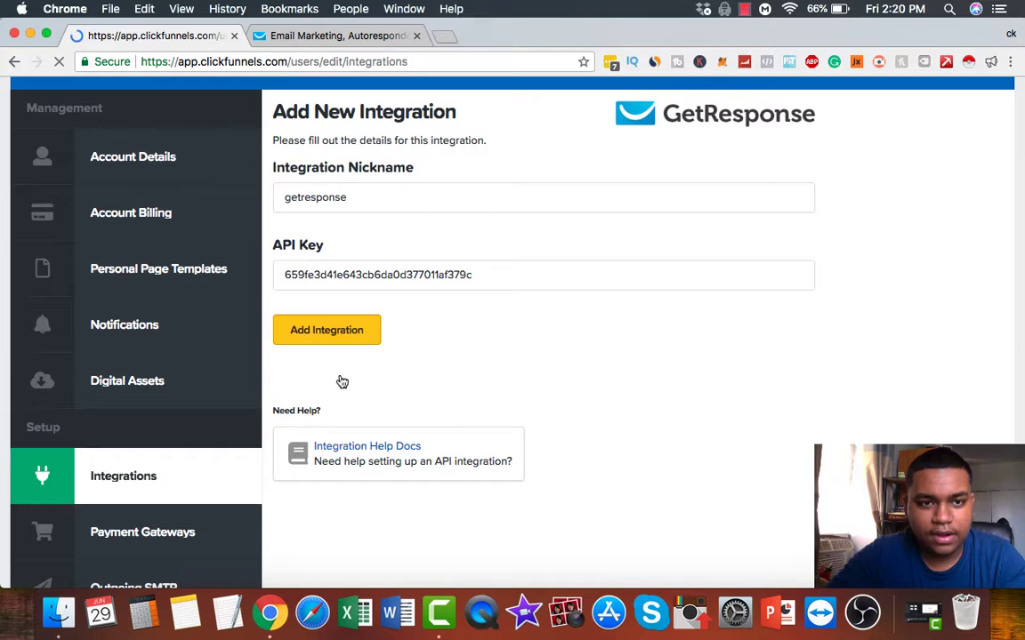
scroll(401, 391, "down", 2)
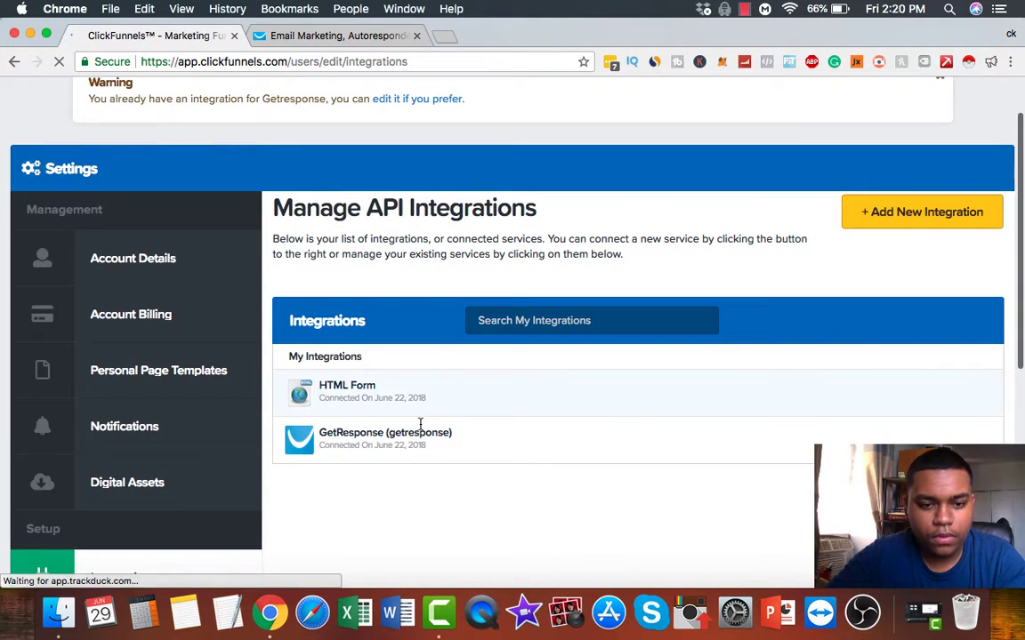
scroll(672, 184, "up", 2)
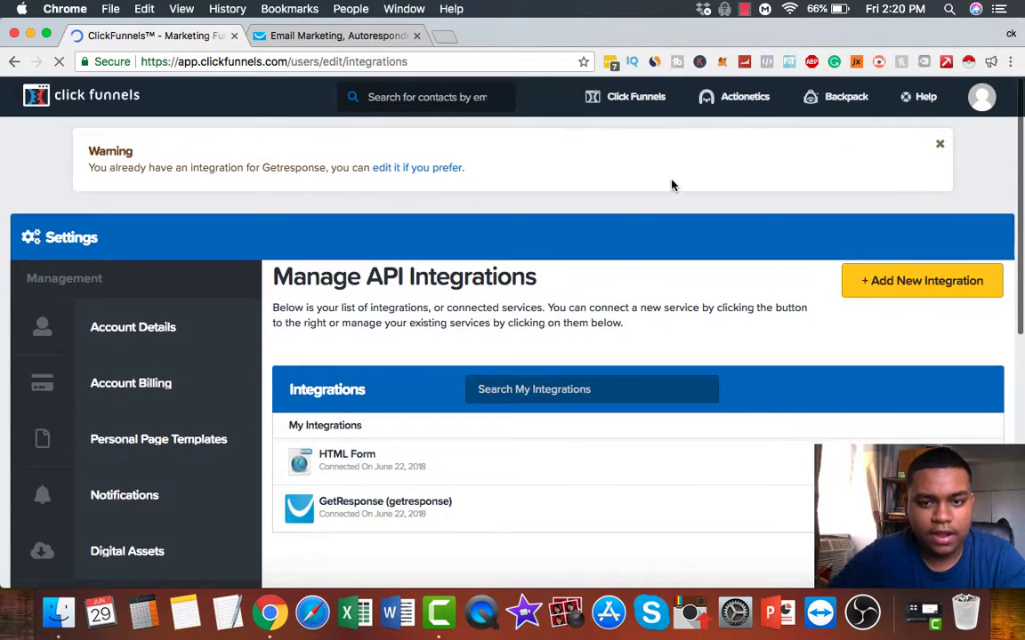
Step: Go to the list of all funnels and open the funnel named test for editing
mouse_move(631, 111)
left_click(629, 140)
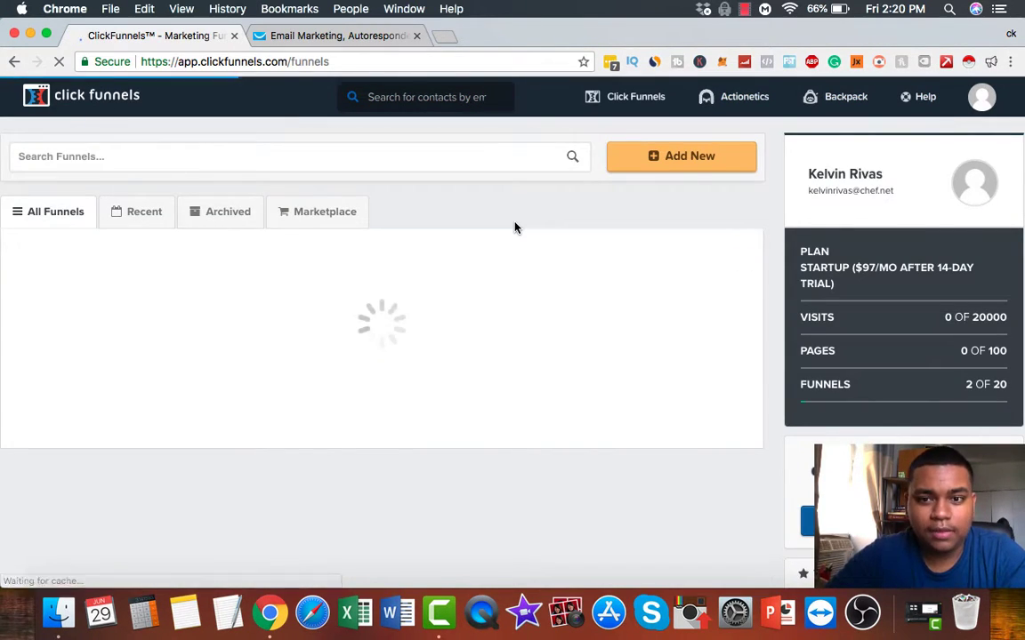
scroll(445, 316, "down", 1)
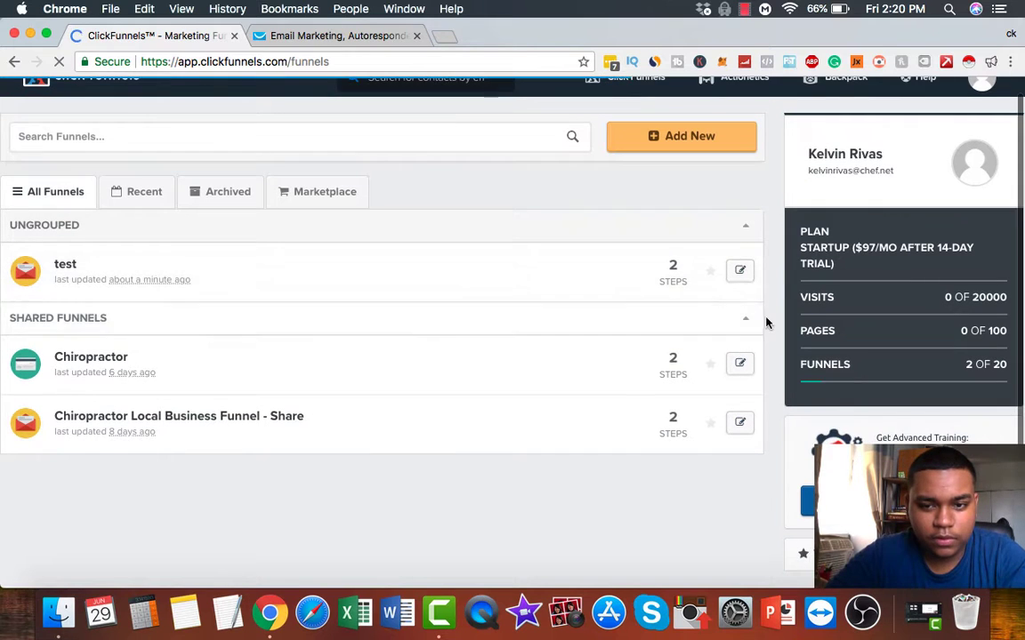
left_click(741, 278)
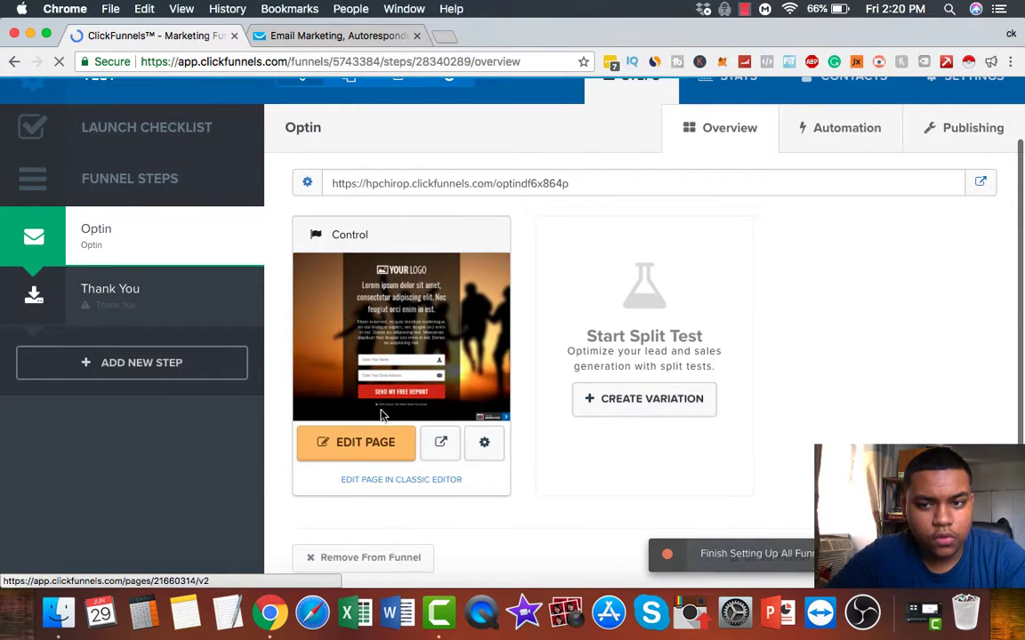
Step: Open the test funnel's settings and look through them for GetResponse or email integration options, including the head tracking code field
scroll(498, 374, "up", 3)
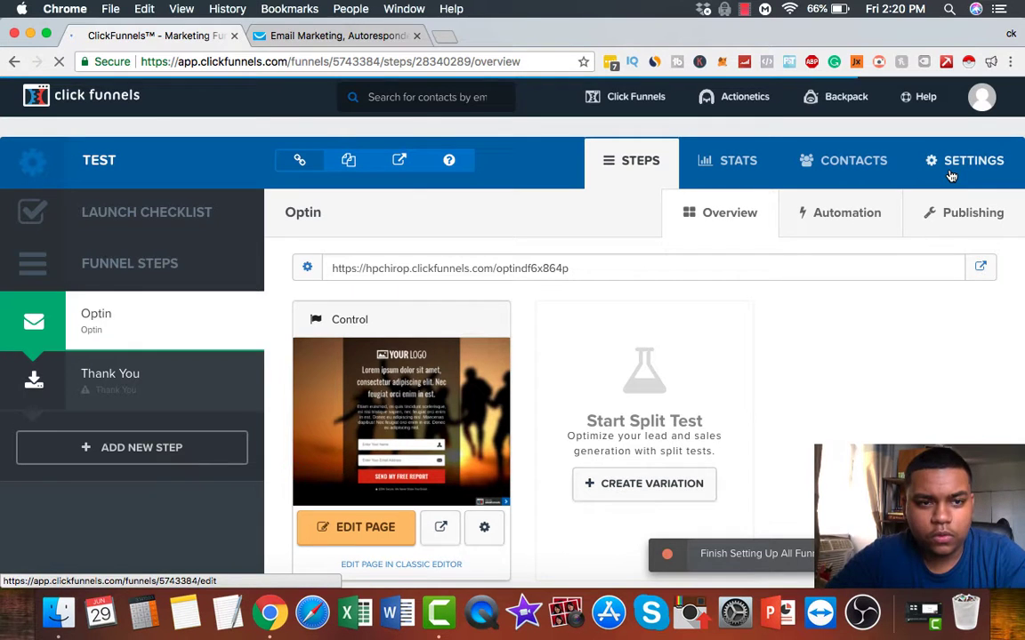
left_click(950, 175)
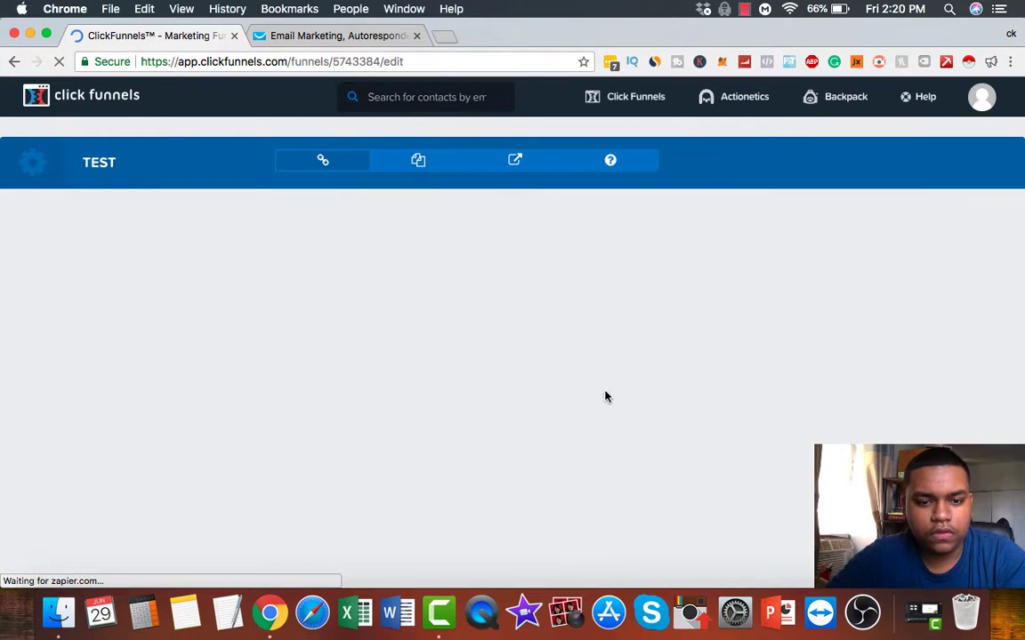
scroll(410, 413, "down", 15)
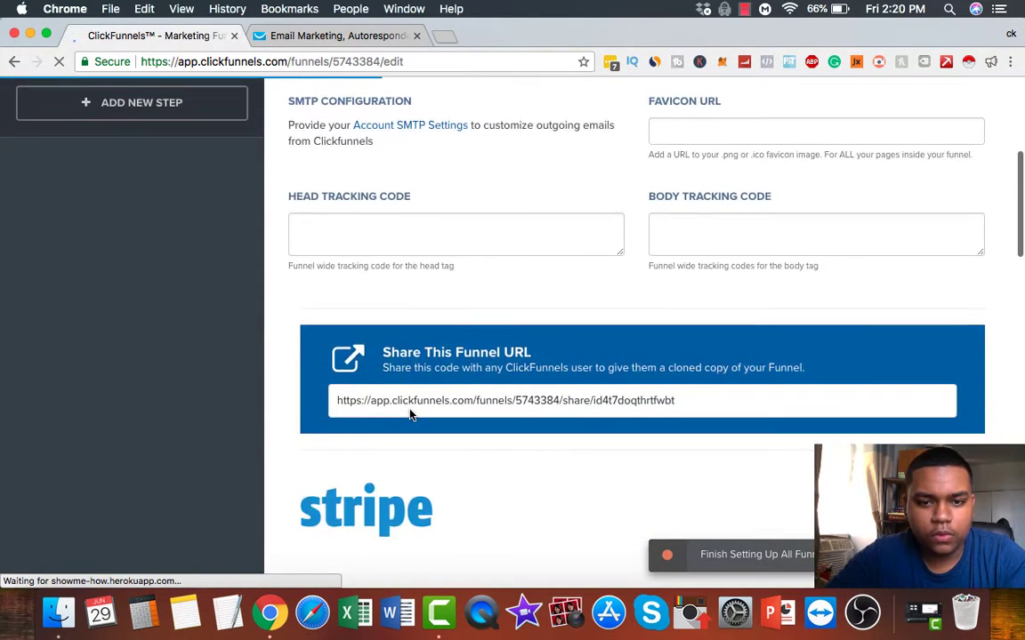
scroll(410, 413, "down", 10)
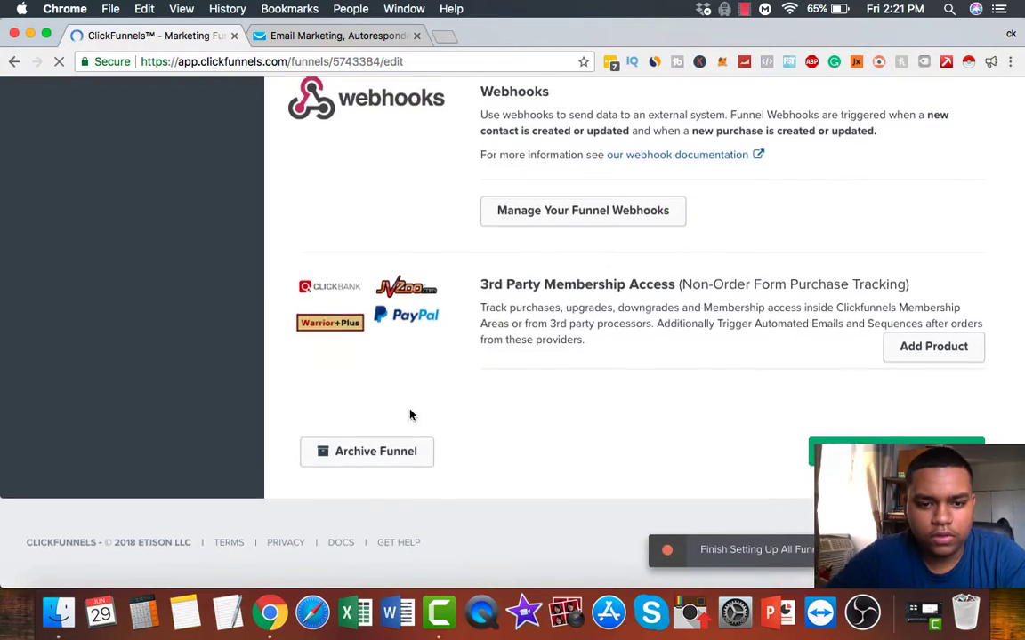
scroll(410, 414, "up", 20)
scroll(410, 413, "up", 1)
scroll(410, 413, "down", 4)
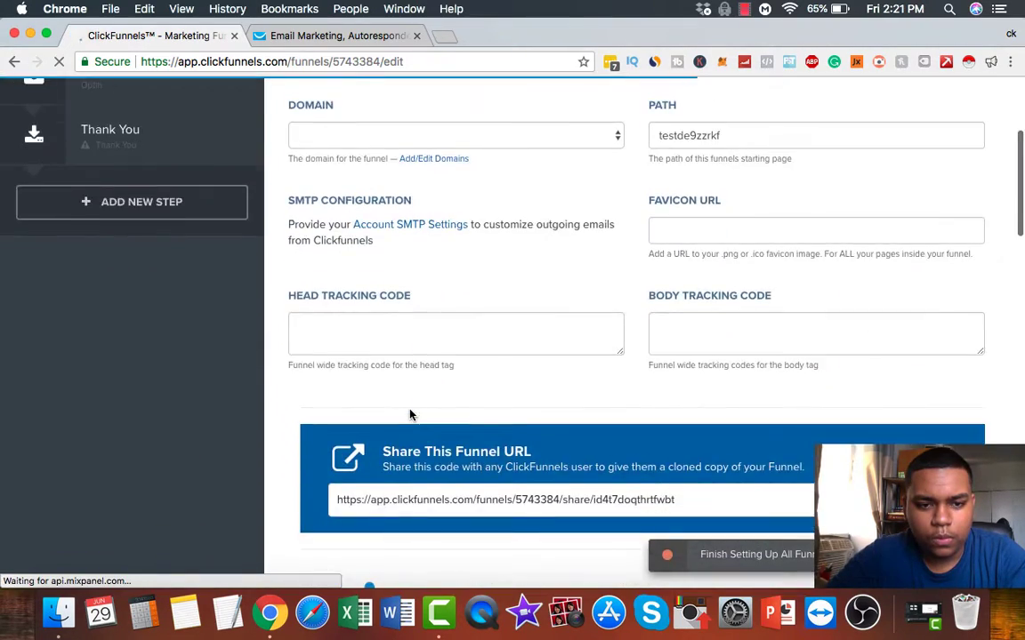
scroll(410, 413, "up", 4)
scroll(410, 414, "down", 1)
scroll(410, 414, "down", 1)
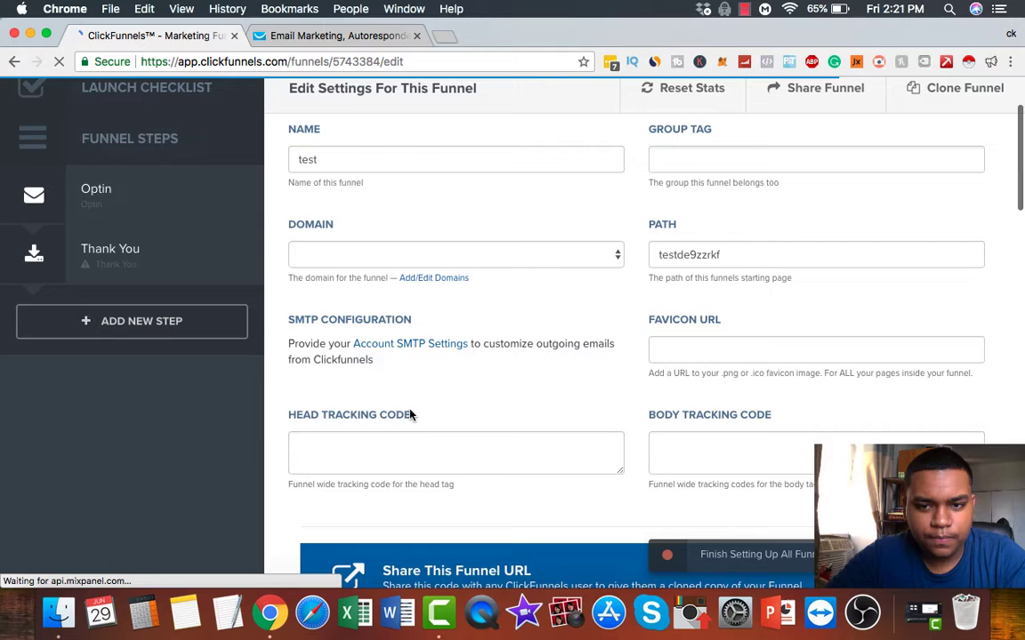
left_click(344, 445)
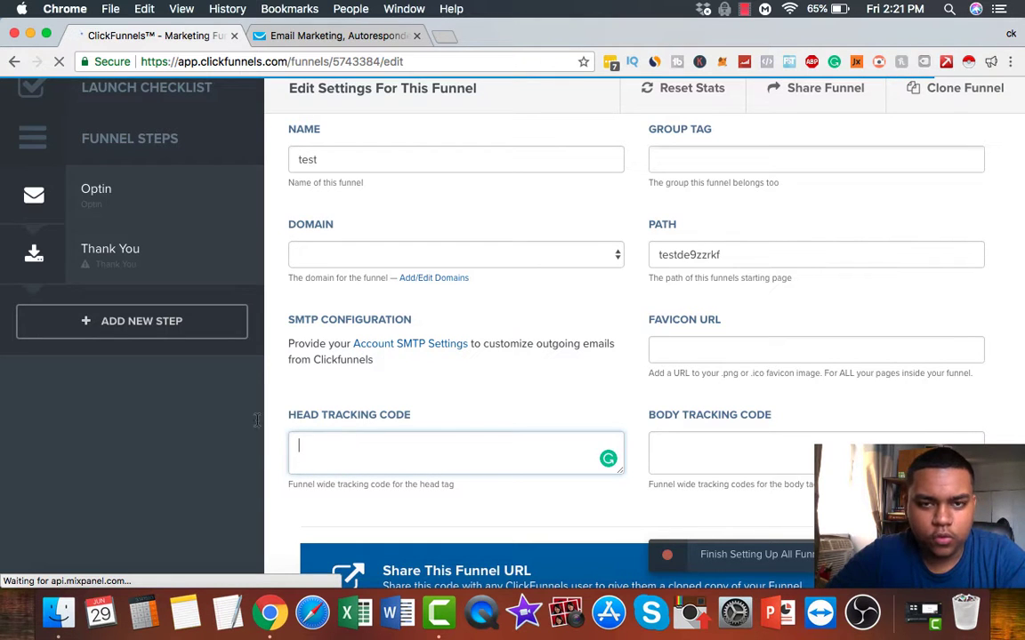
scroll(323, 400, "up", 3)
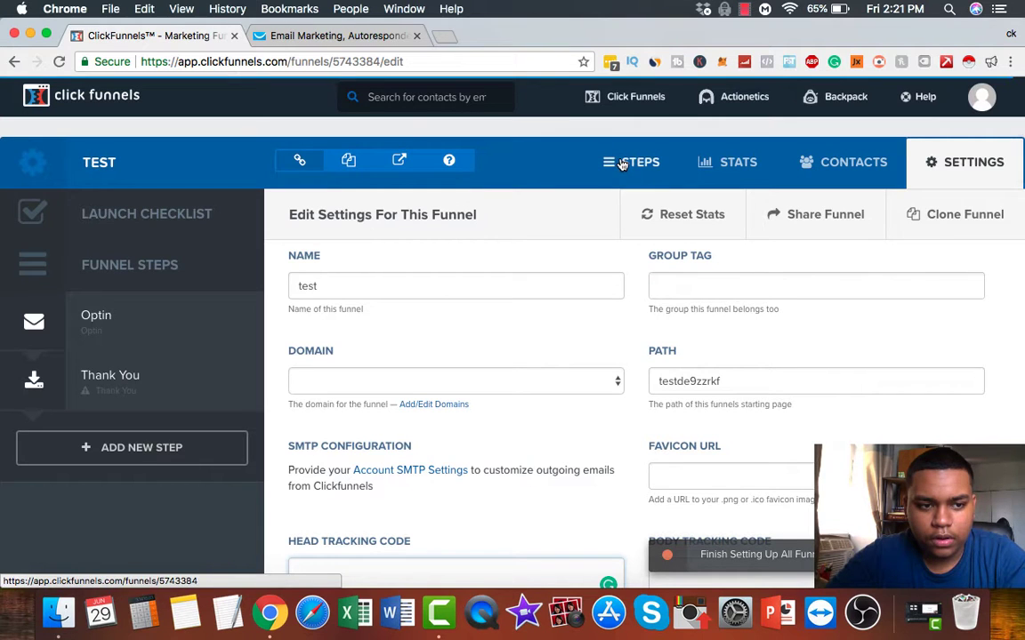
Step: Return to the funnel's Optin step and open its control page in the page editor
left_click(145, 373)
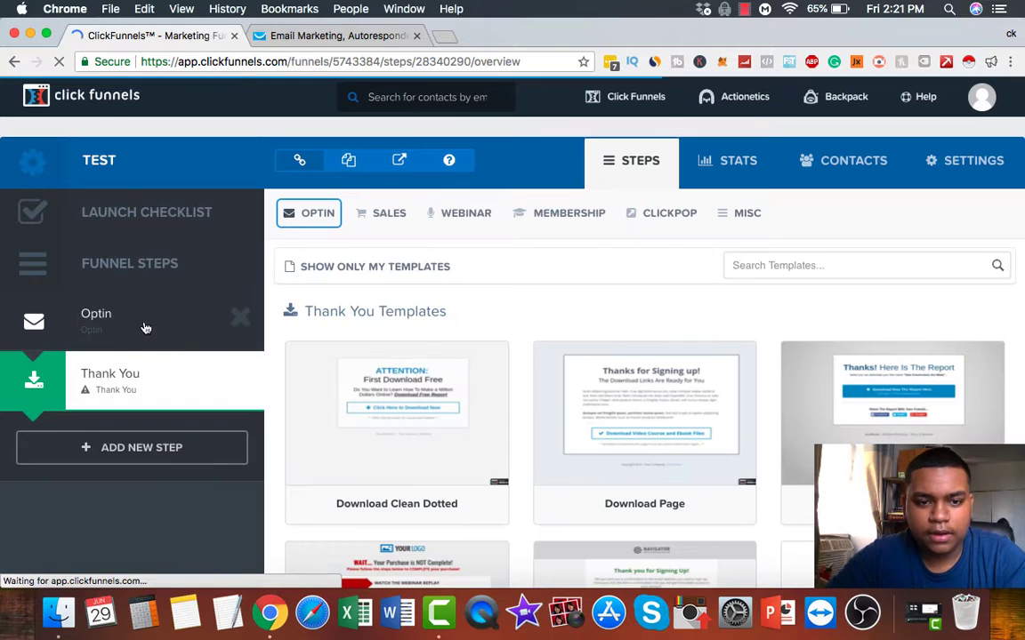
left_click(132, 323)
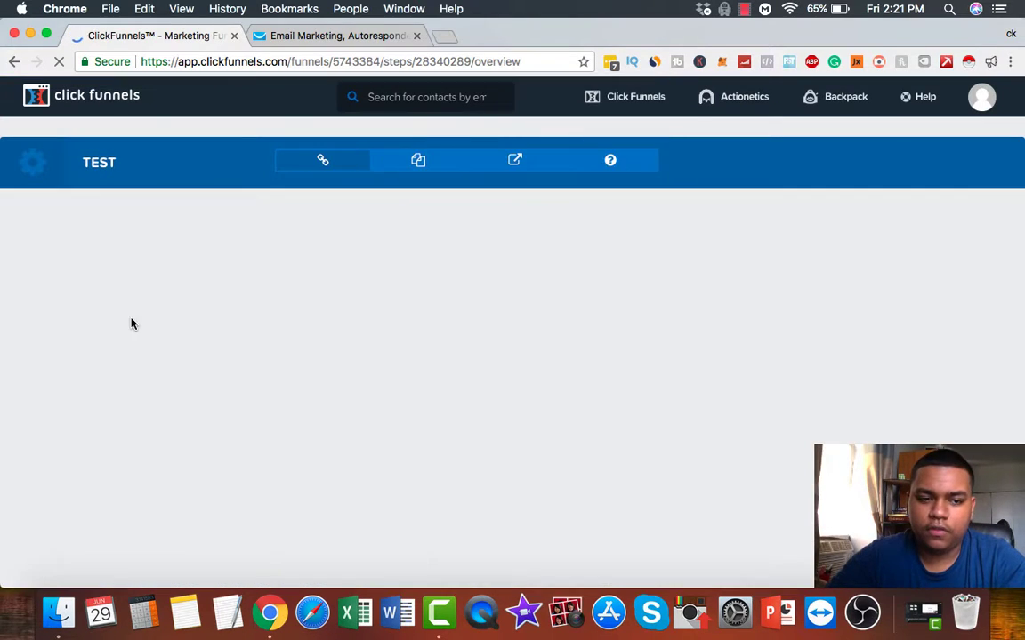
scroll(352, 502, "down", 1)
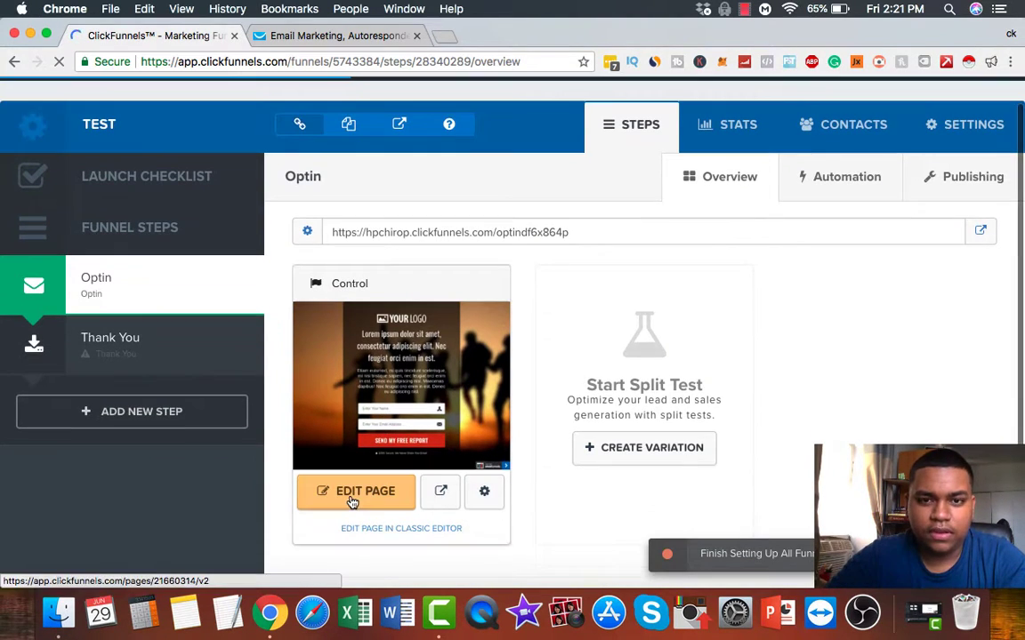
left_click(352, 503)
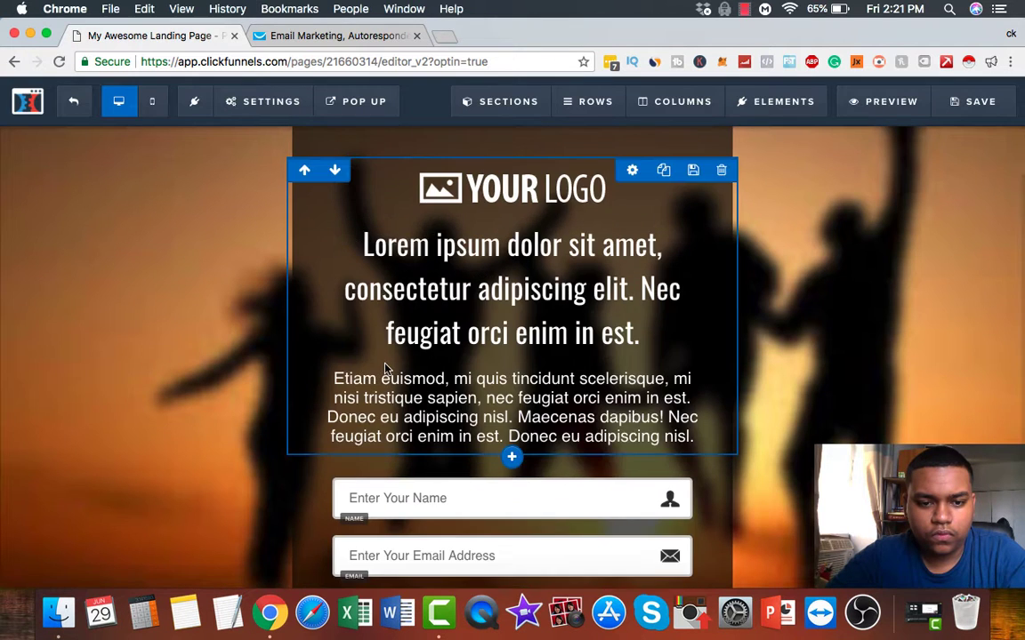
Step: Examine the landing page's pop-up settings and close them without making changes
scroll(384, 374, "down", 3)
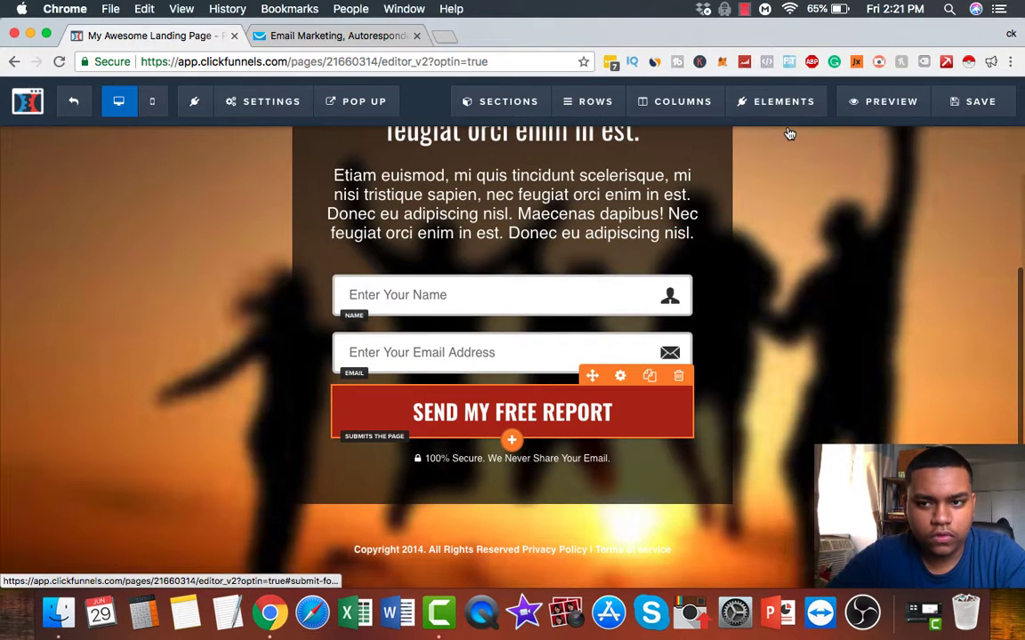
left_click(778, 101)
mouse_move(378, 108)
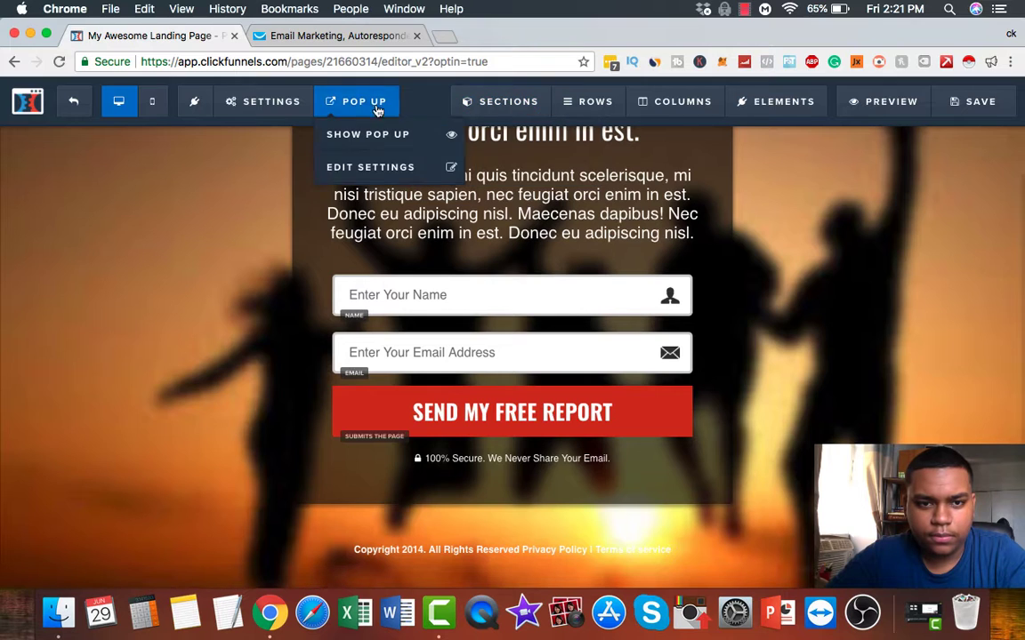
left_click(358, 169)
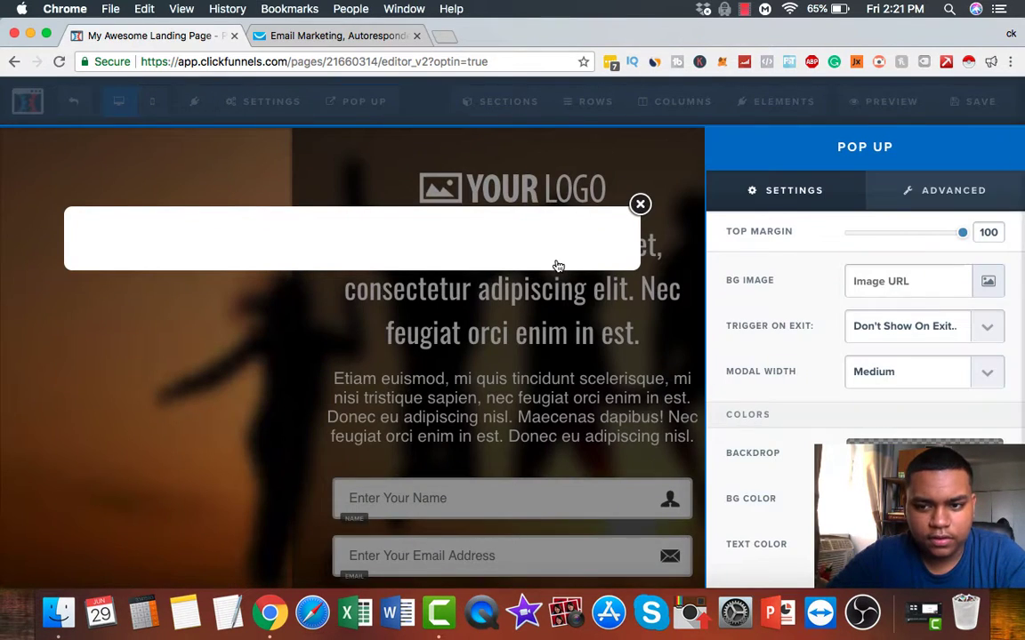
left_click(674, 206)
left_click(725, 195)
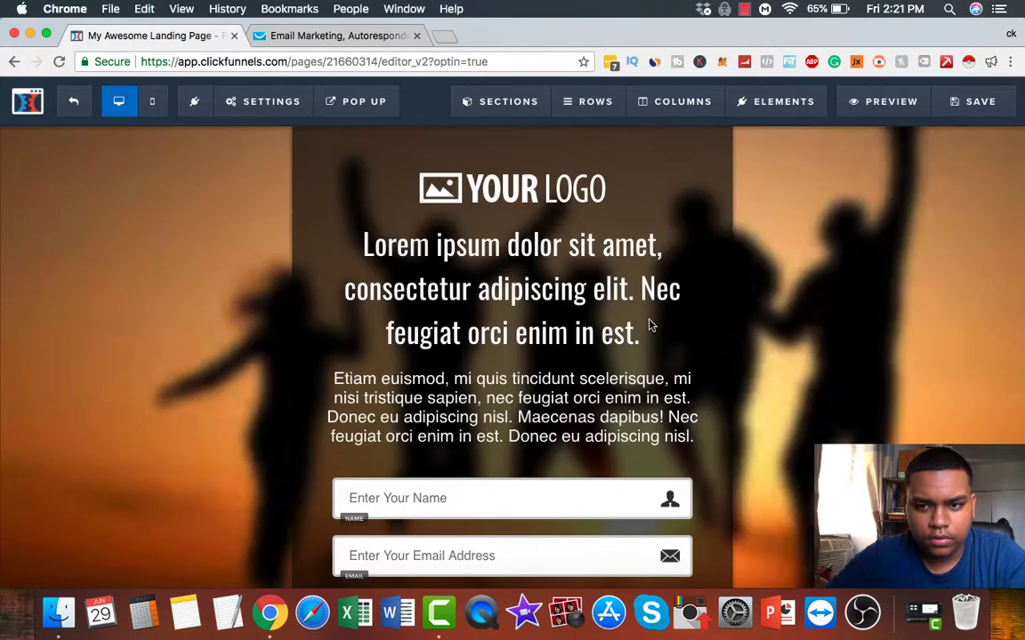
Step: Examine the general and advanced settings of the optin form section, then close them
scroll(587, 338, "down", 5)
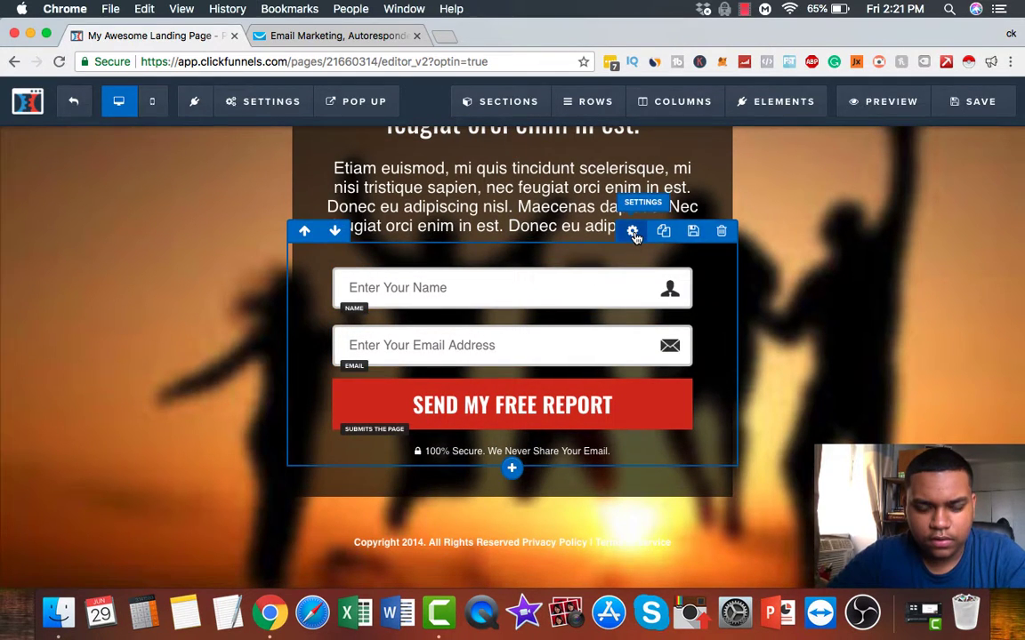
left_click(632, 231)
scroll(752, 276, "down", 2)
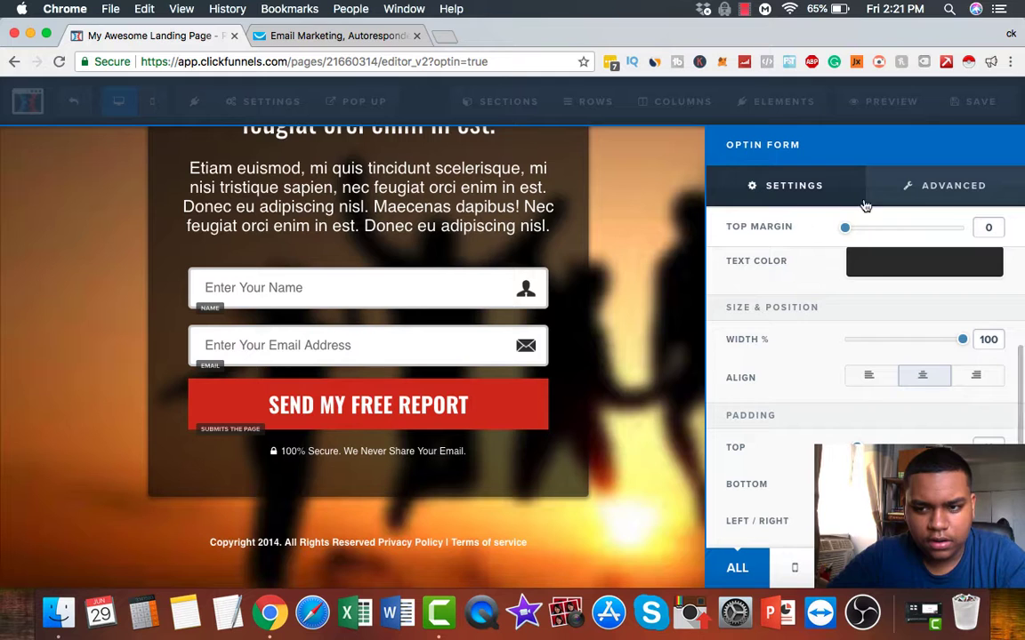
left_click(892, 199)
left_click(567, 305)
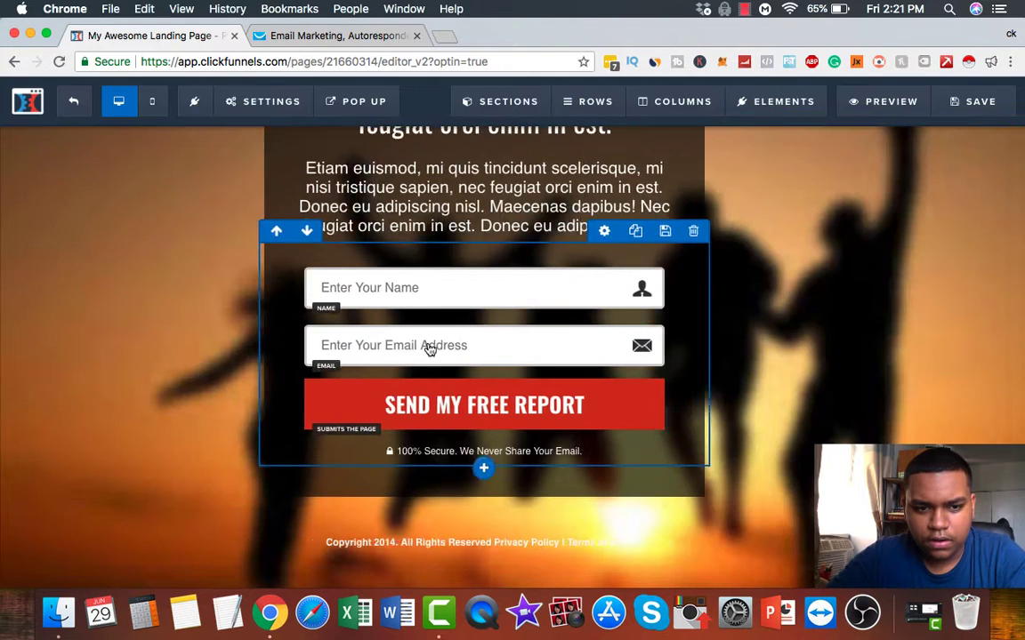
Step: Examine the email address field's general, advanced and animation settings, then close them
left_click(427, 345)
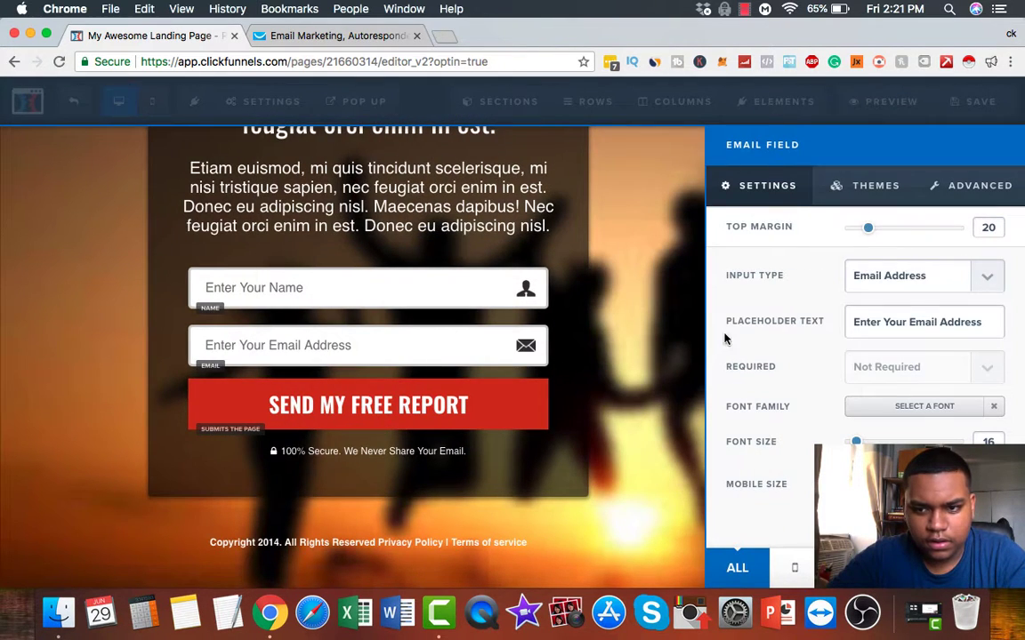
left_click(963, 188)
left_click(950, 227)
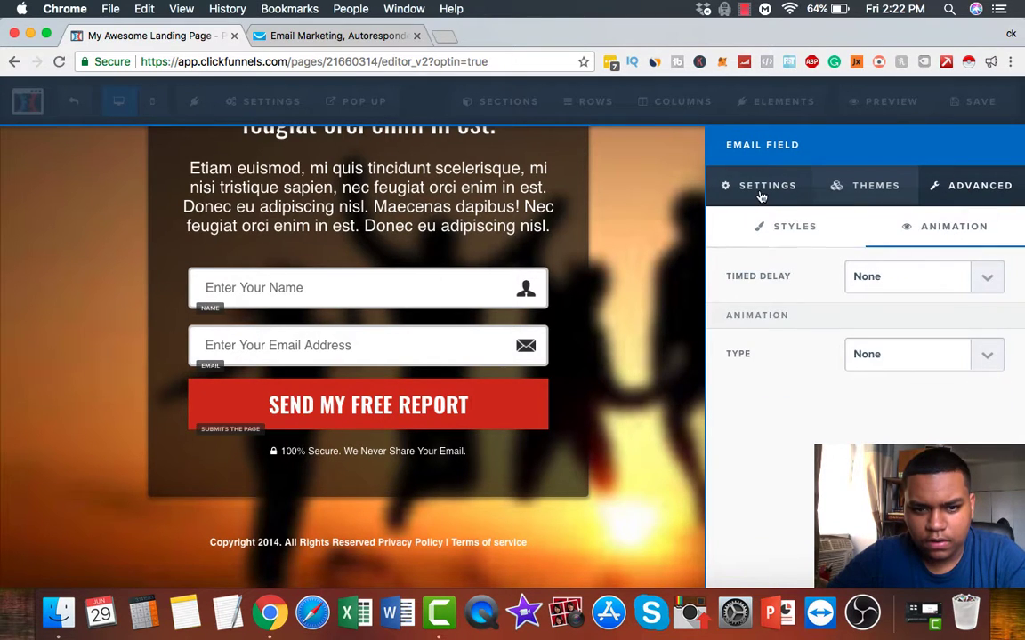
left_click(763, 185)
left_click(502, 287)
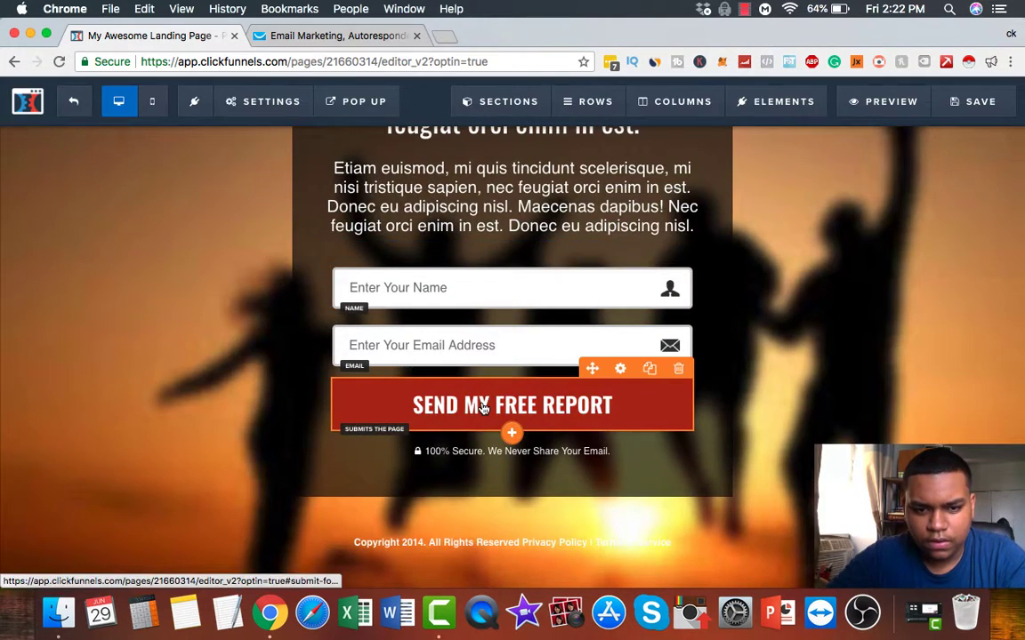
Step: Open the settings of the SEND MY FREE REPORT button and review the available options
double_click(620, 369)
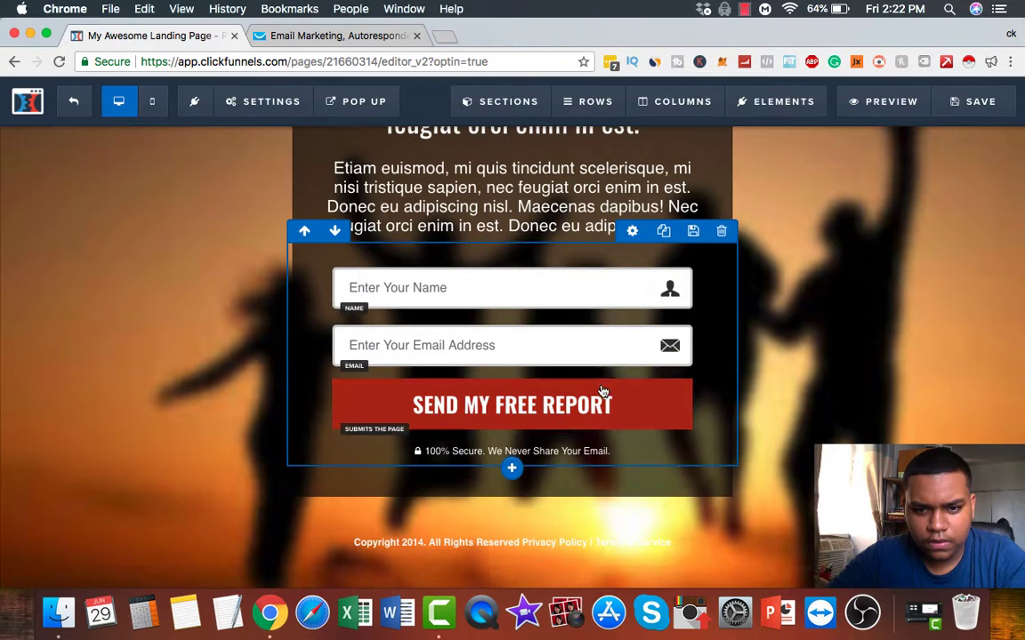
mouse_move(589, 404)
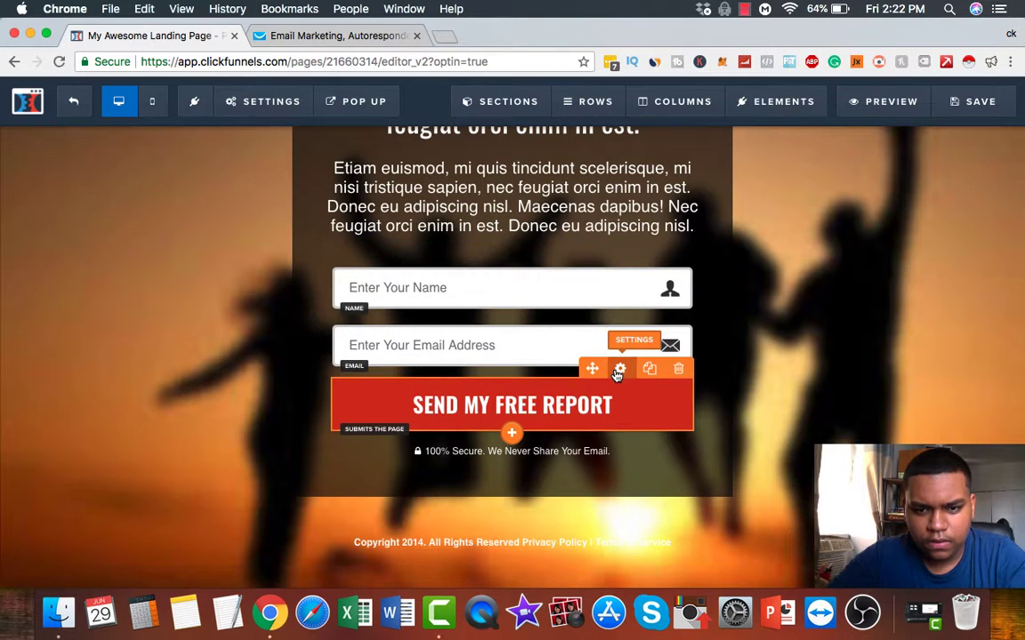
left_click(619, 369)
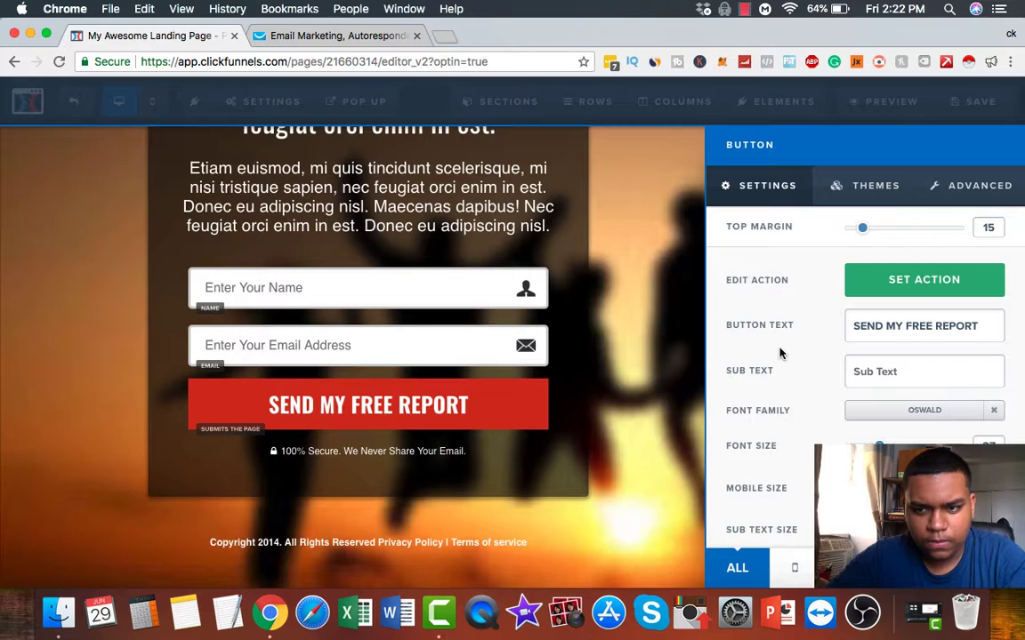
scroll(779, 353, "down", 3)
scroll(781, 354, "up", 3)
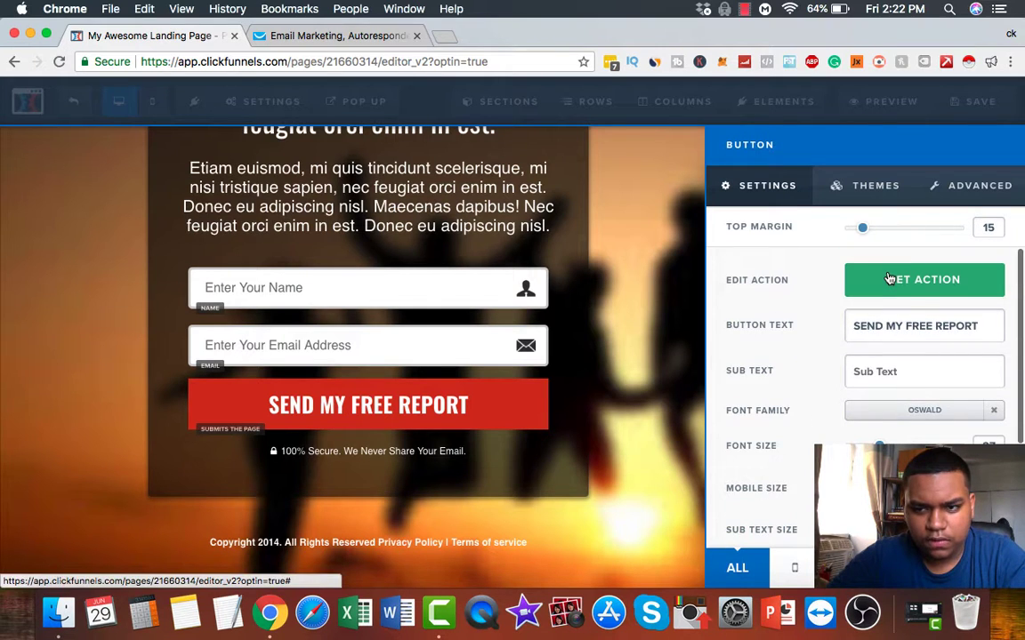
Step: Review the actions available for the SEND MY FREE REPORT button, then close its settings without changing them
left_click(889, 279)
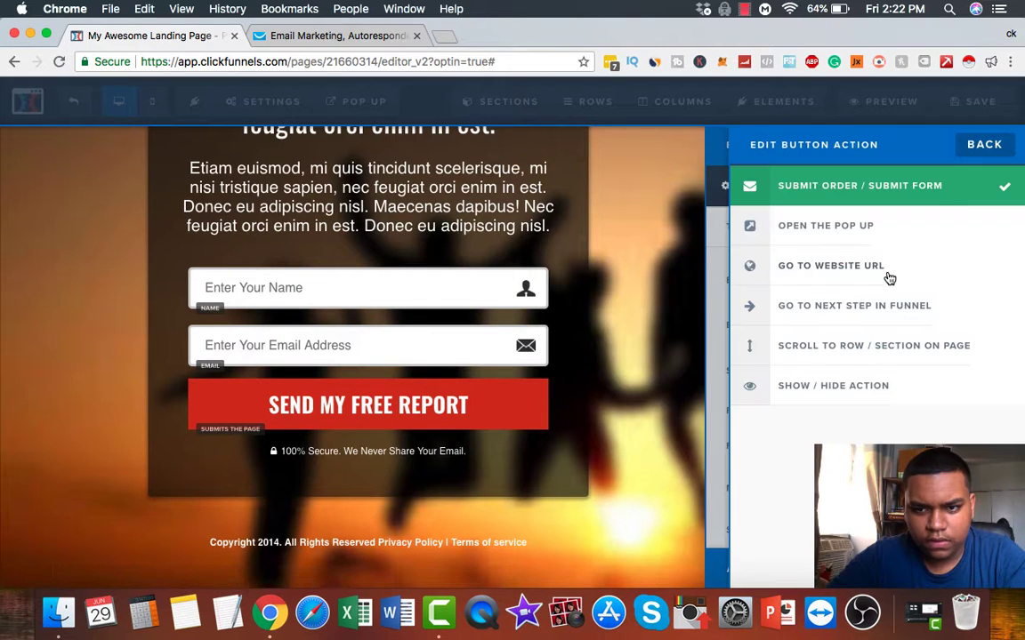
left_click(687, 308)
Step: In the page's email integration settings, choose the getresponse integration with the Add To Campaign action and check the available lists
mouse_move(294, 120)
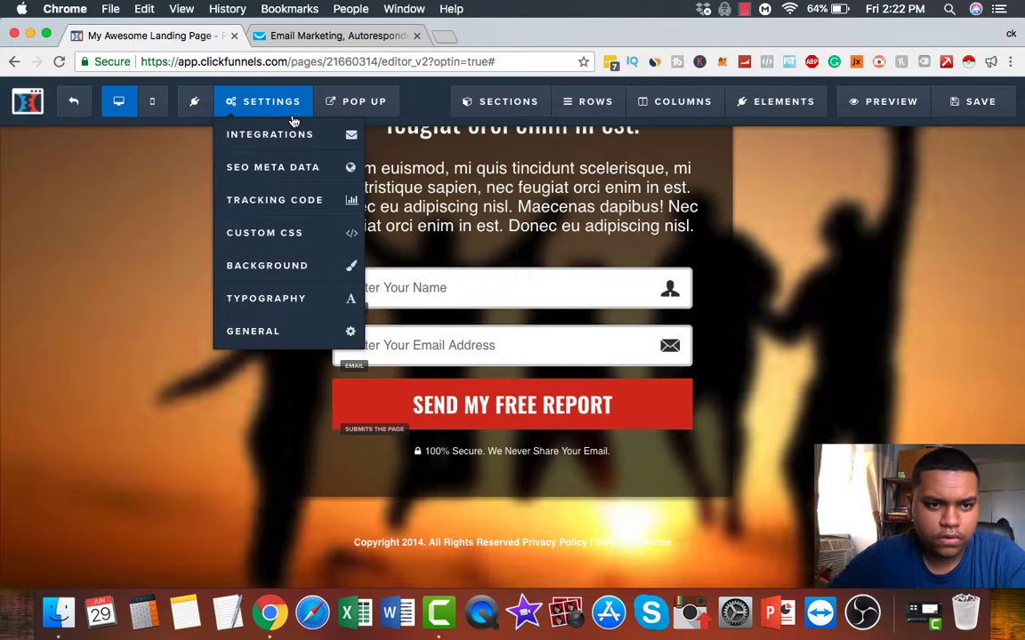
left_click(338, 135)
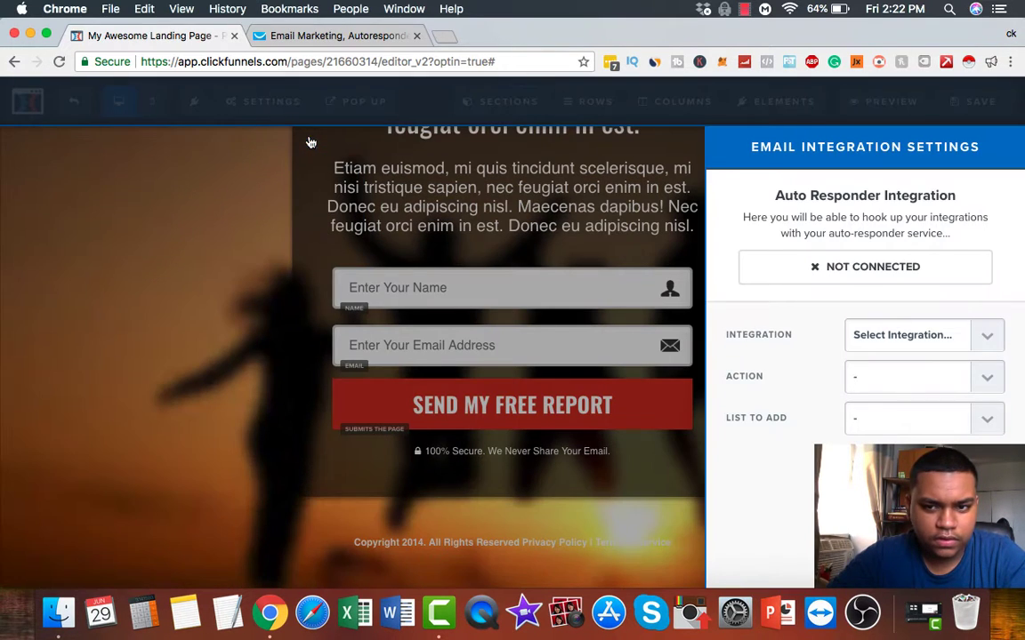
left_click(896, 336)
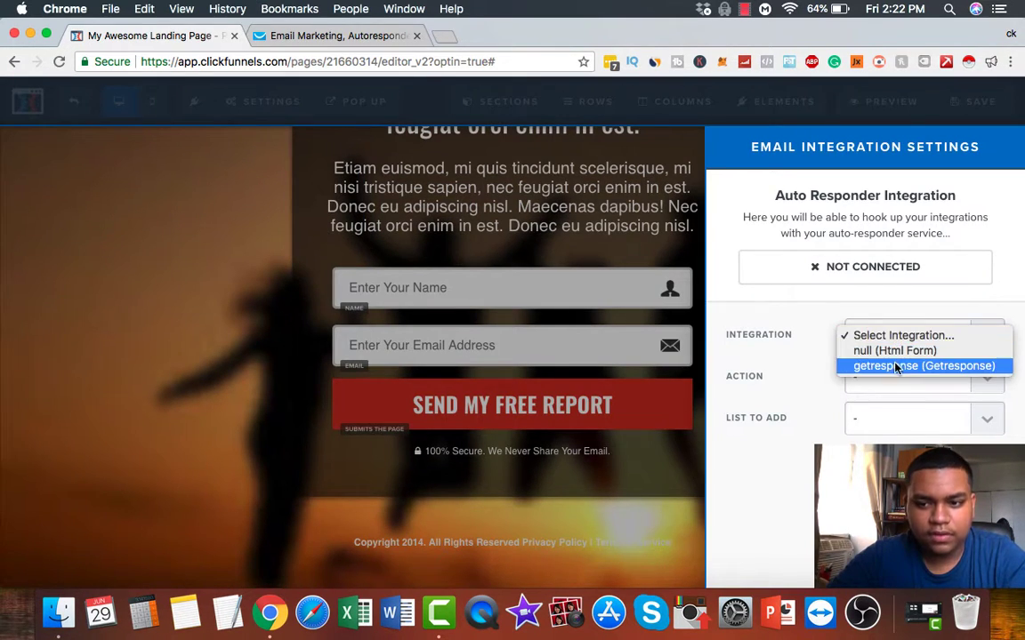
left_click(900, 362)
left_click(910, 382)
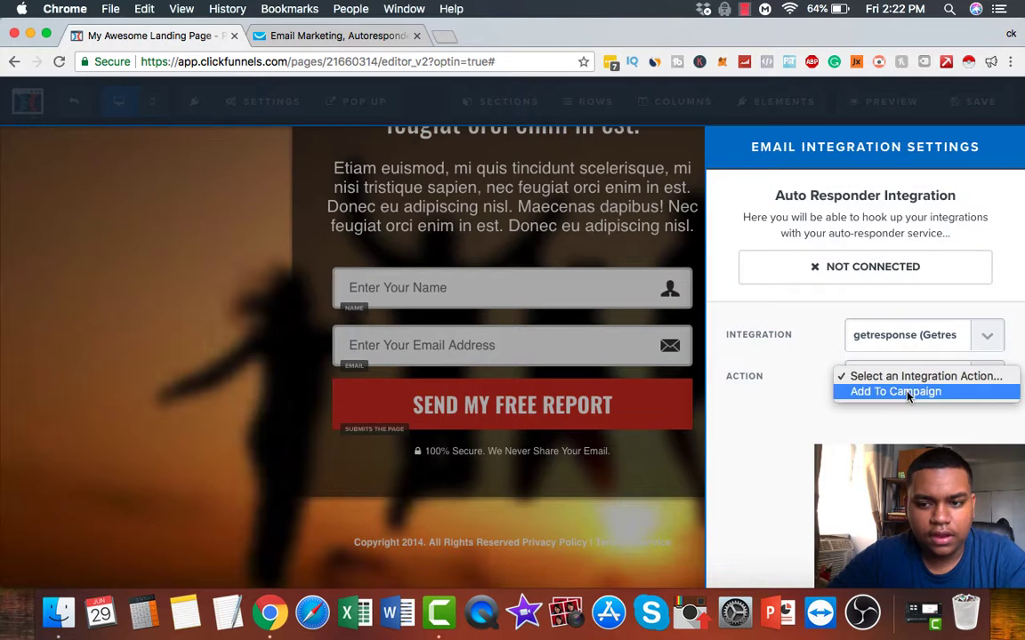
left_click(908, 392)
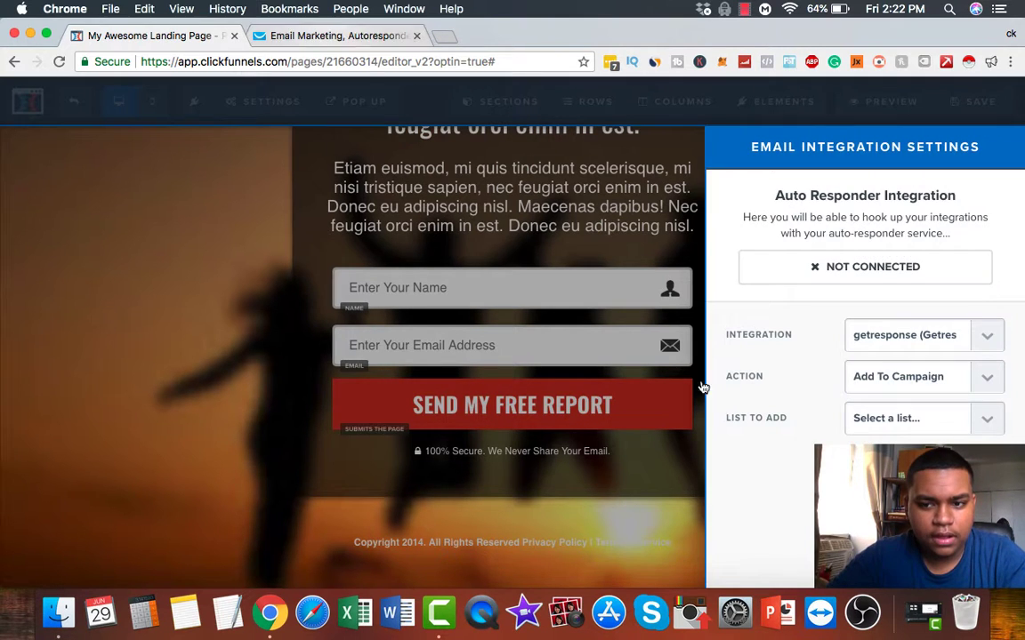
left_click(887, 420)
left_click(756, 381)
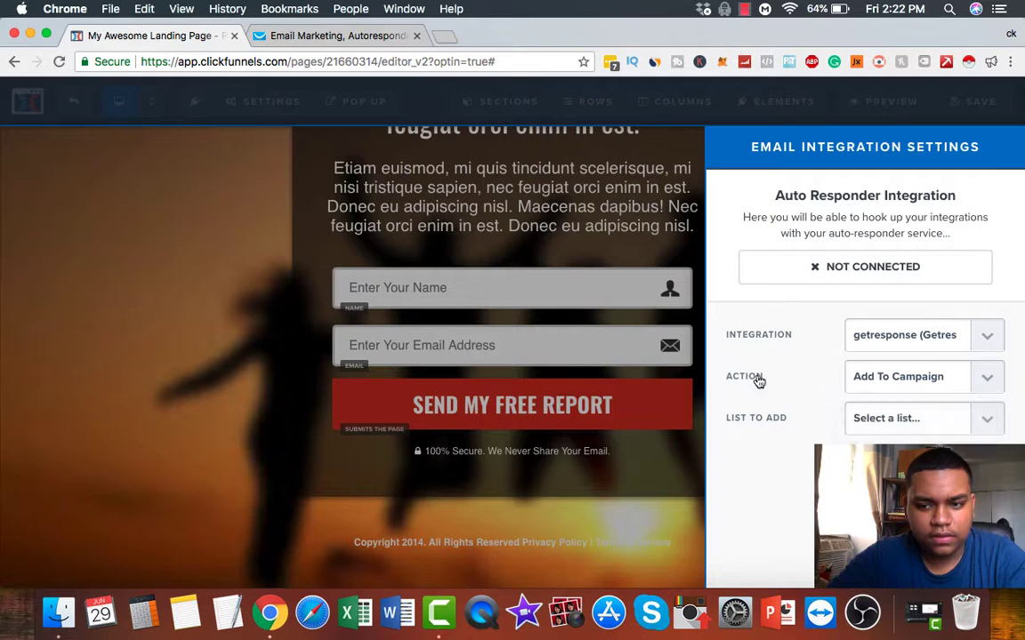
Step: Switch to GetResponse and create a new contact list named yttest1234
left_click(346, 36)
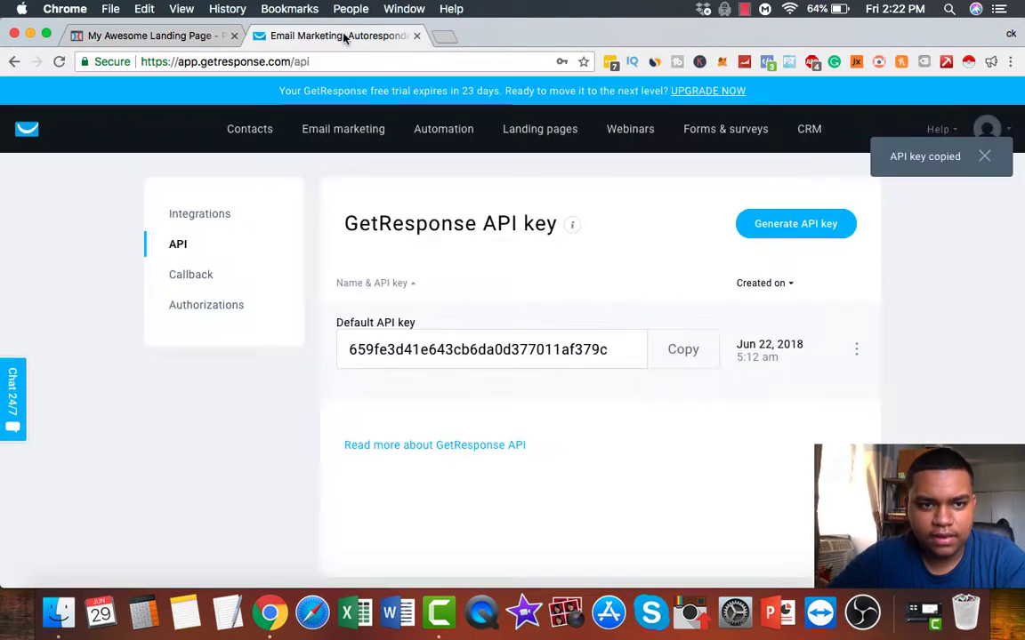
left_click(263, 131)
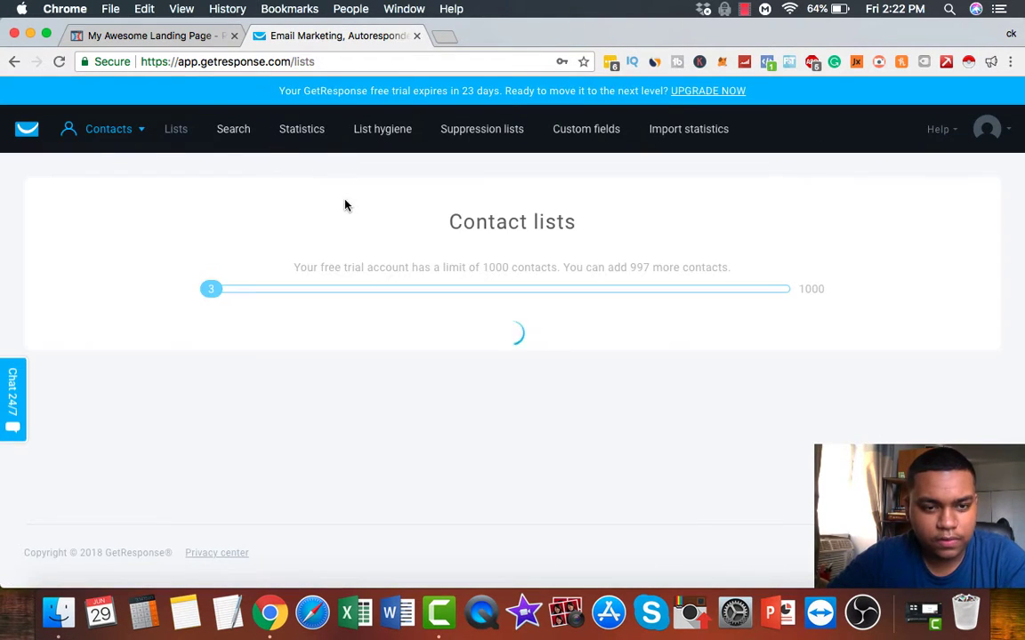
left_click(845, 365)
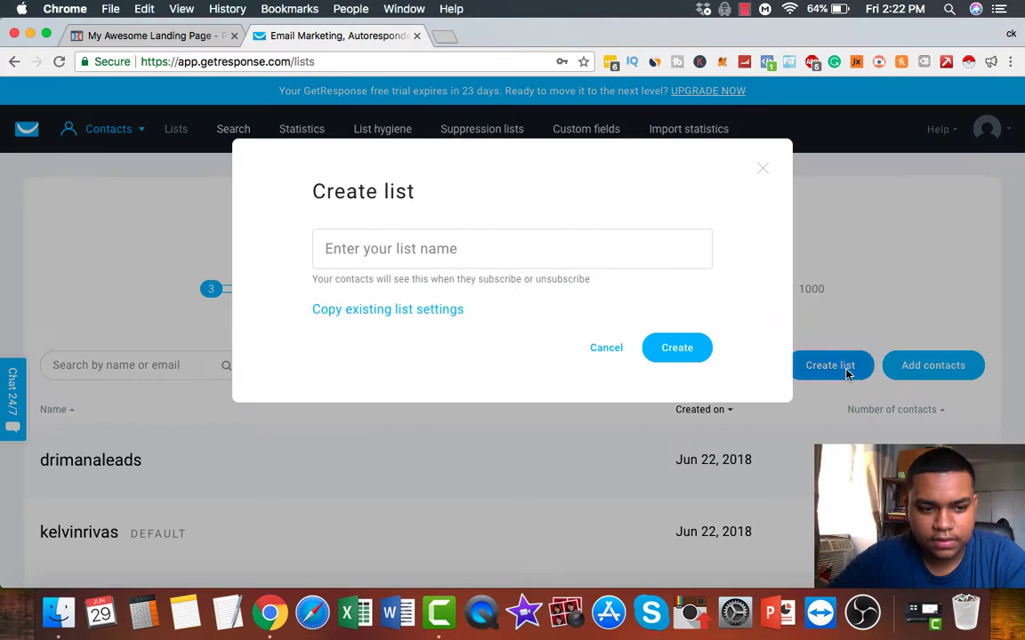
left_click(463, 238)
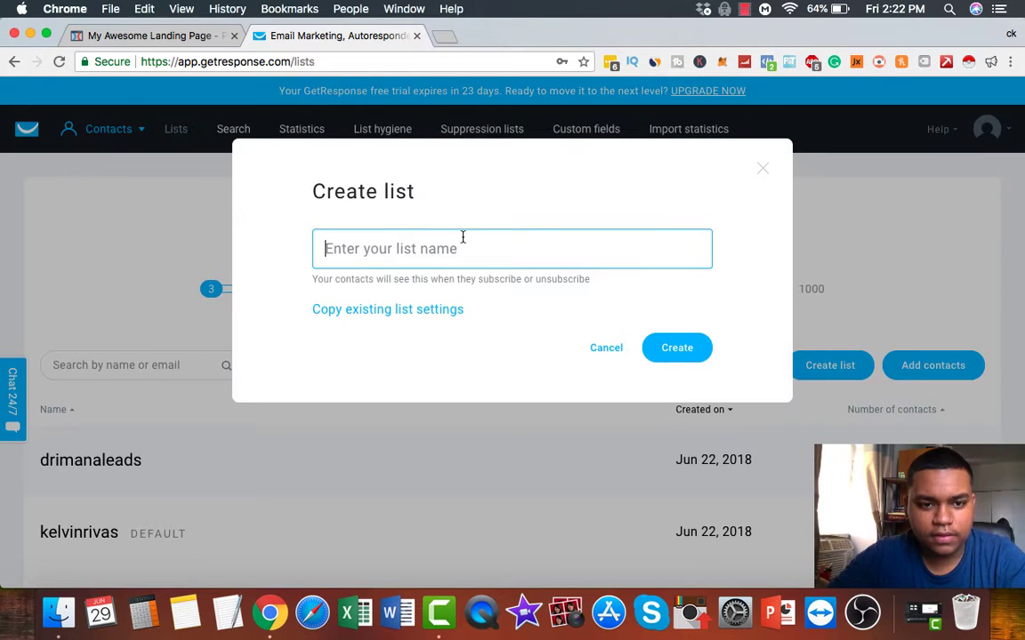
type("yttest1234")
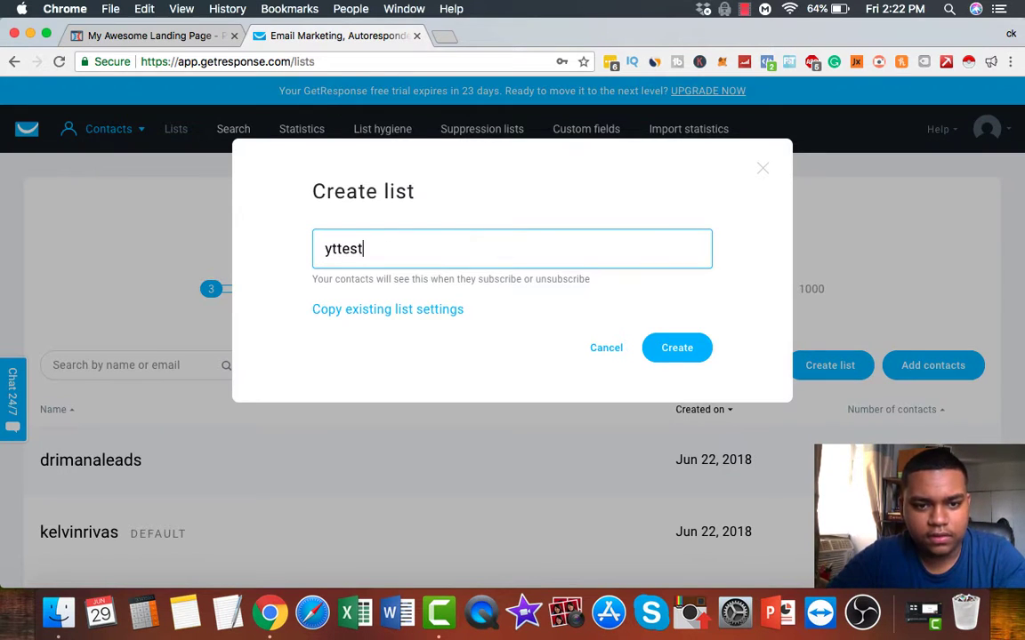
left_click(655, 349)
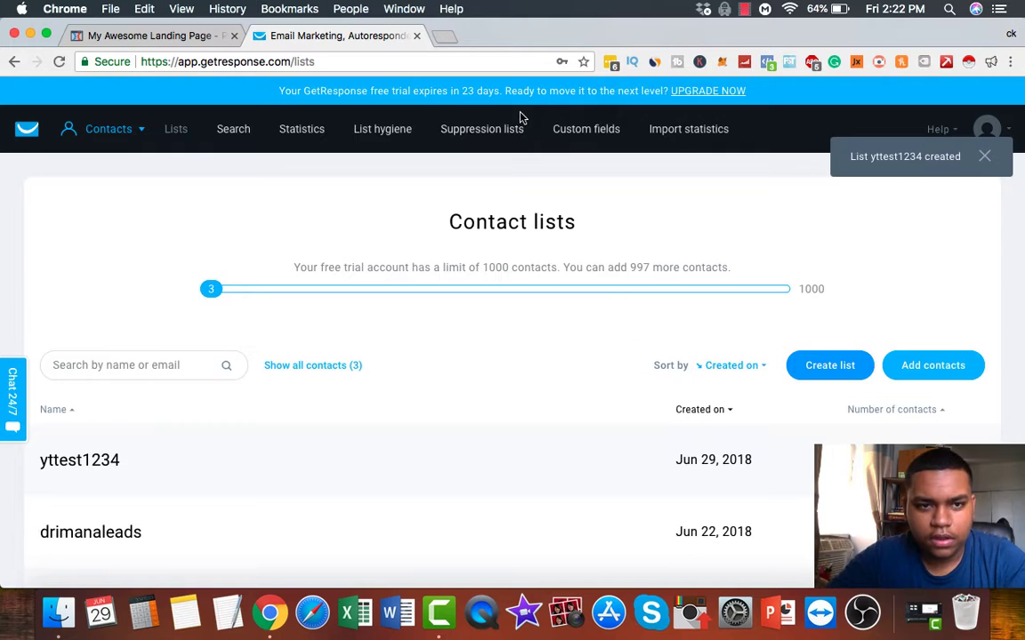
Step: Return to ClickFunnels, reset the page's email integration, and reselect getresponse with the Add To Campaign action
left_click(148, 37)
left_click(556, 211)
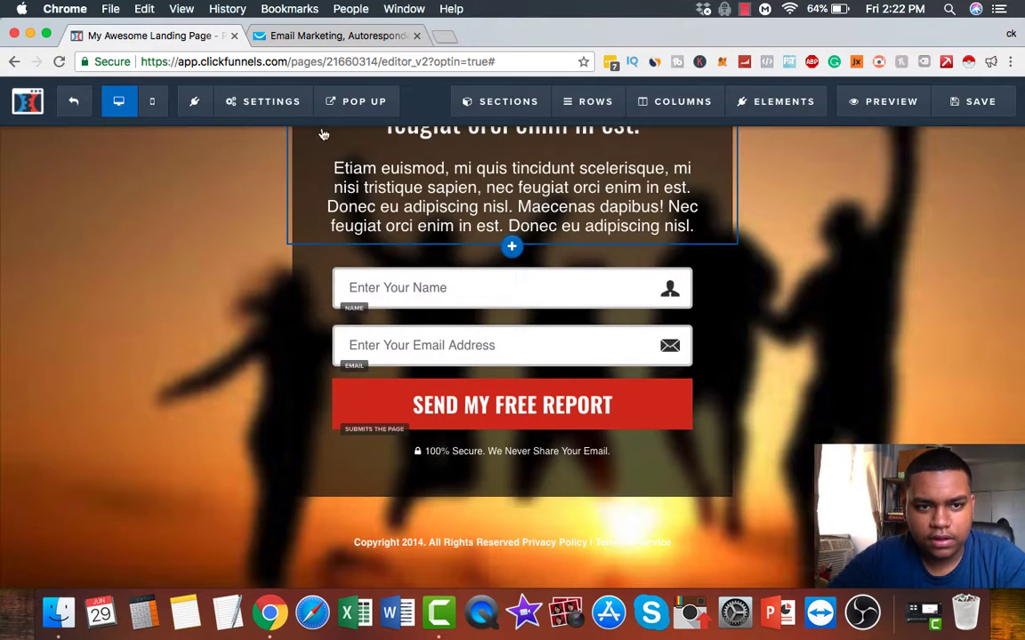
left_click(262, 101)
left_click(271, 135)
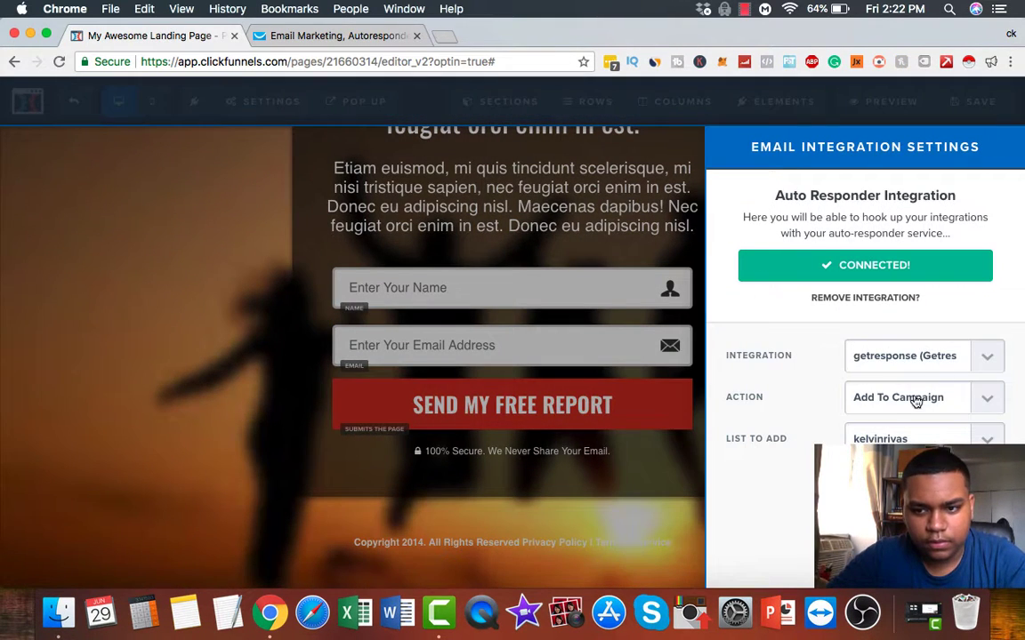
left_click(896, 355)
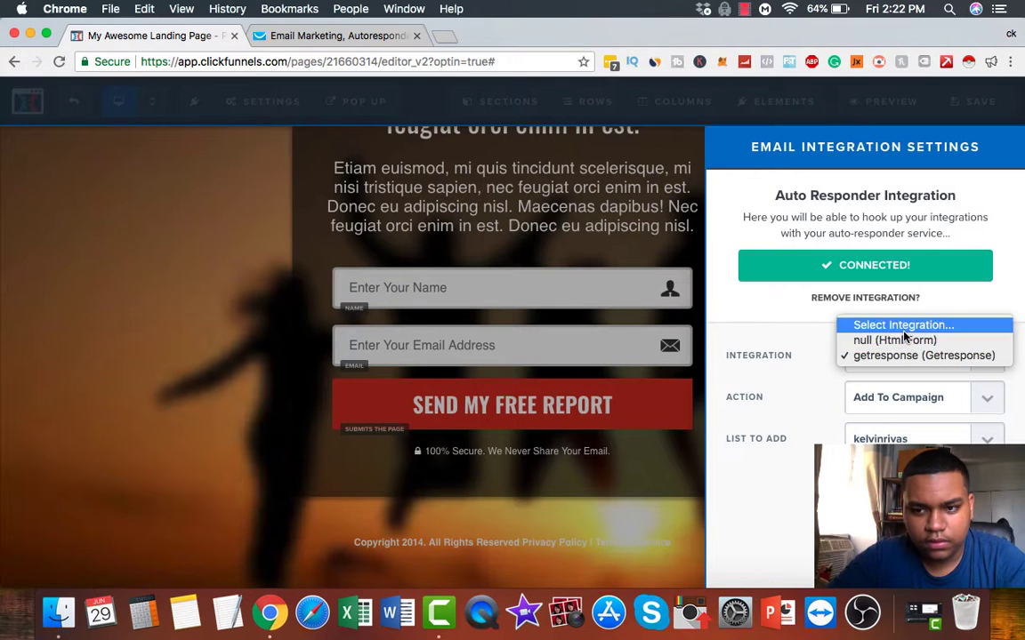
left_click(902, 328)
left_click(898, 358)
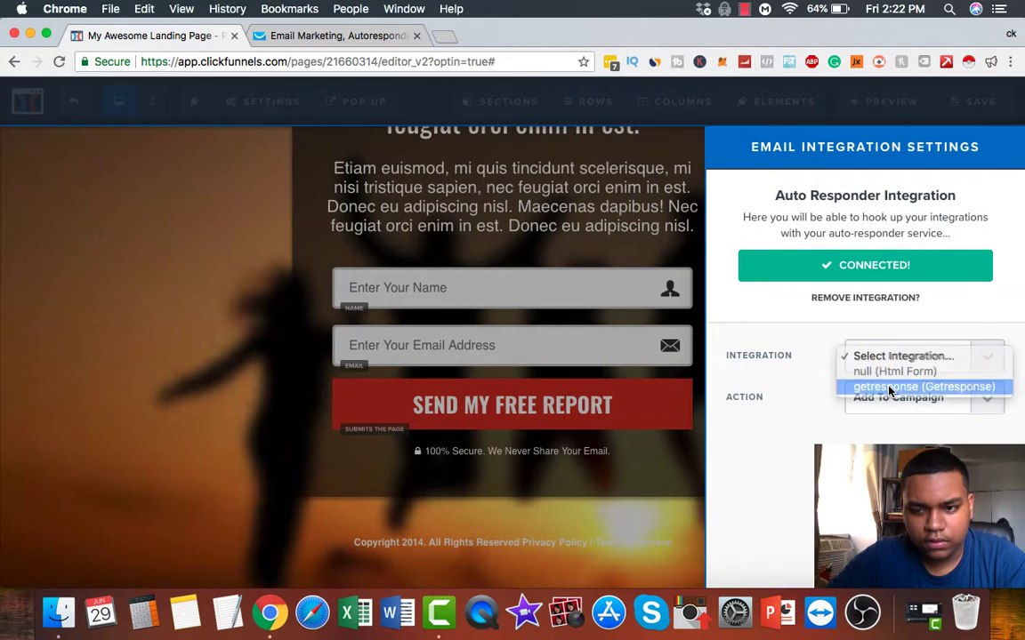
left_click(889, 389)
left_click(898, 397)
left_click(898, 412)
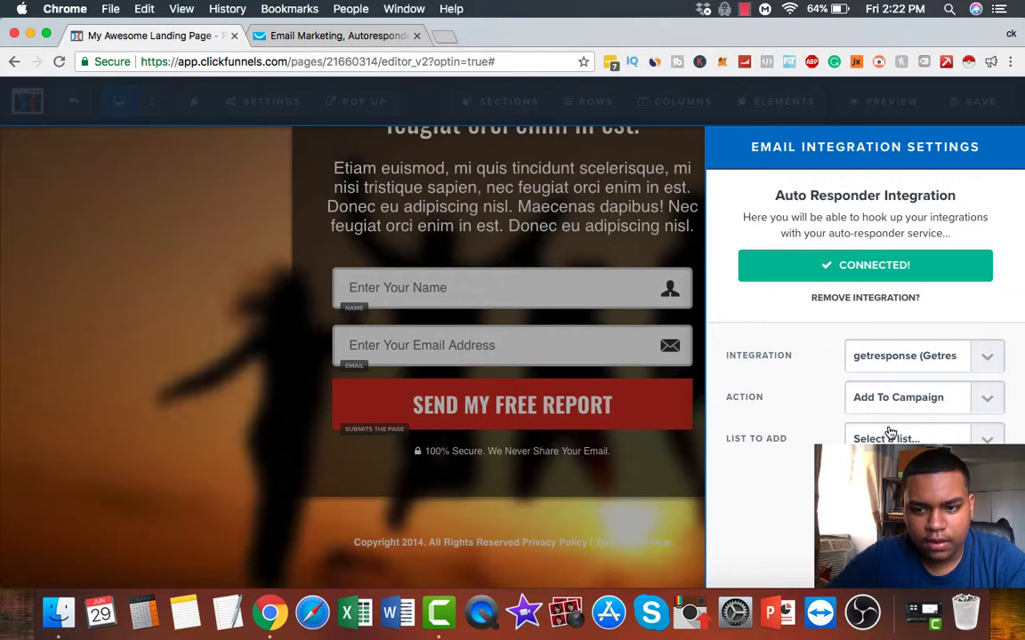
Step: Set yttest1234 as the list to add contacts to, then close the email integration settings
left_click(890, 434)
left_click(758, 454)
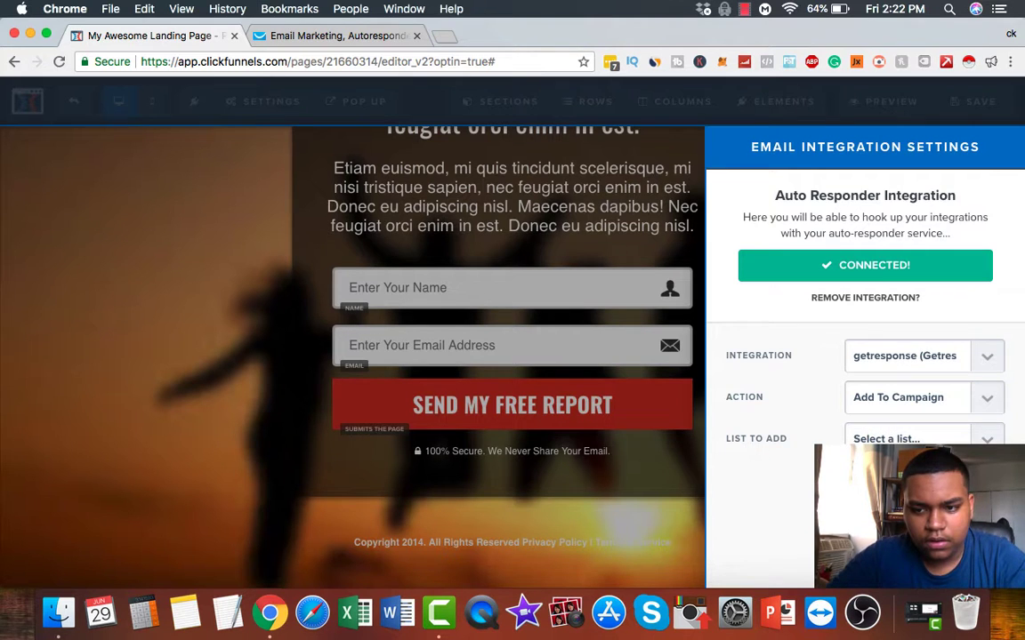
left_click(897, 439)
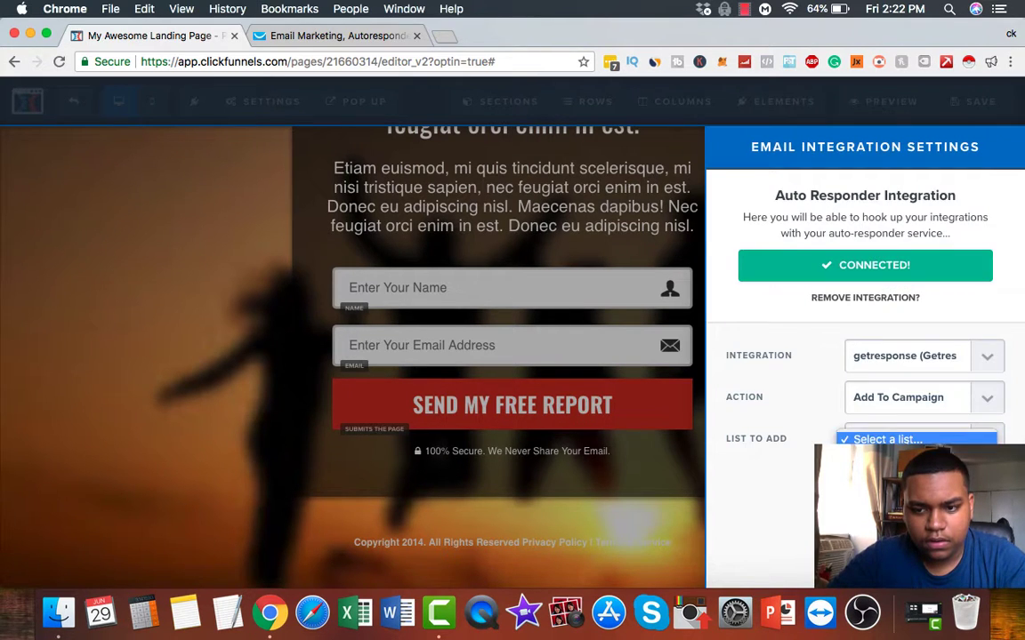
left_click(881, 456)
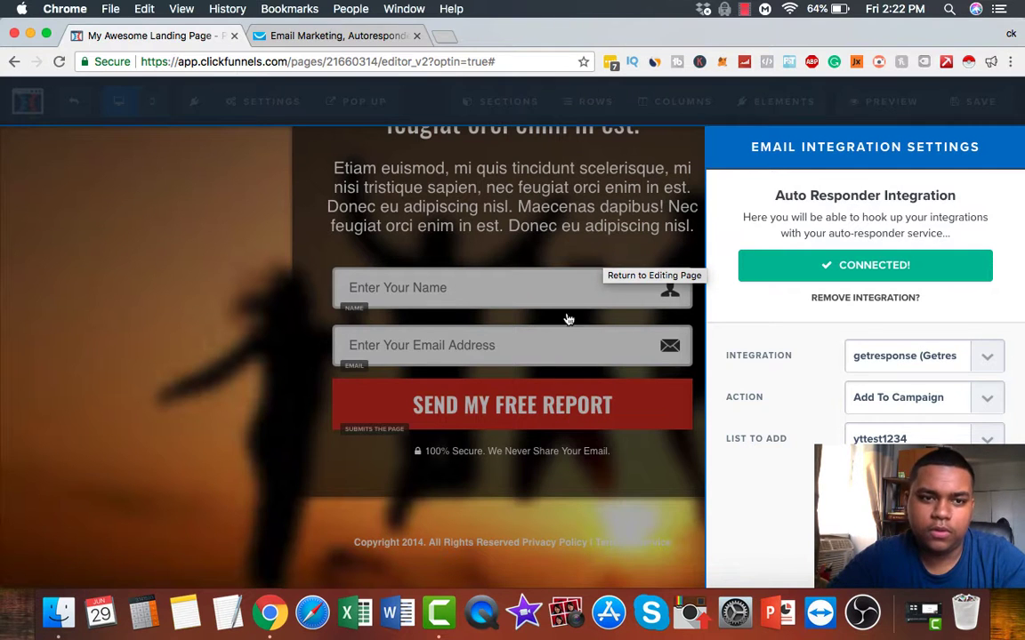
left_click(512, 289)
Step: Switch to GetResponse and open its Automation section
left_click(338, 36)
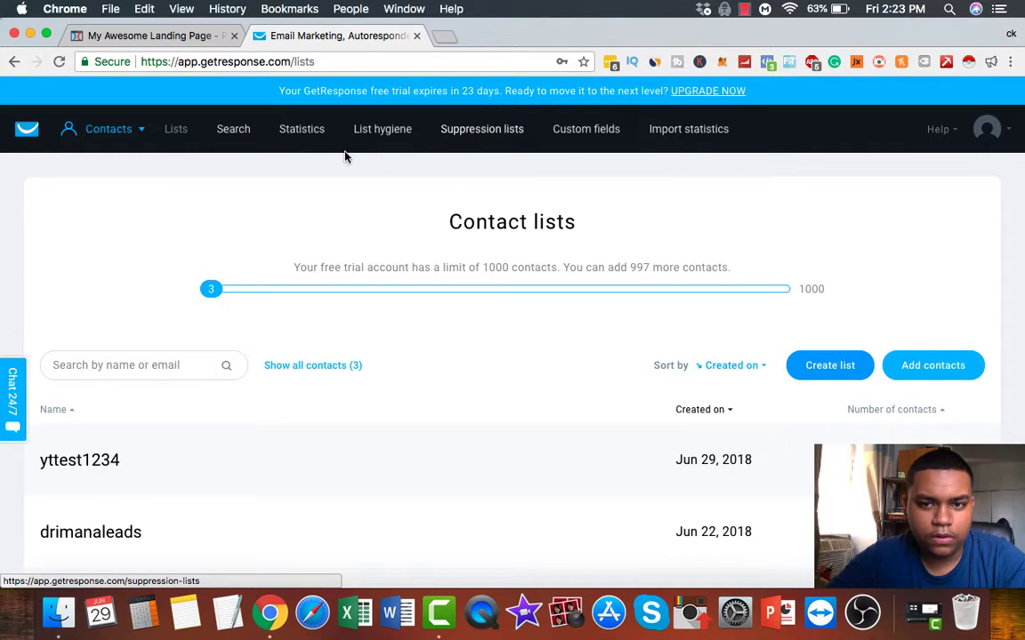
left_click(142, 145)
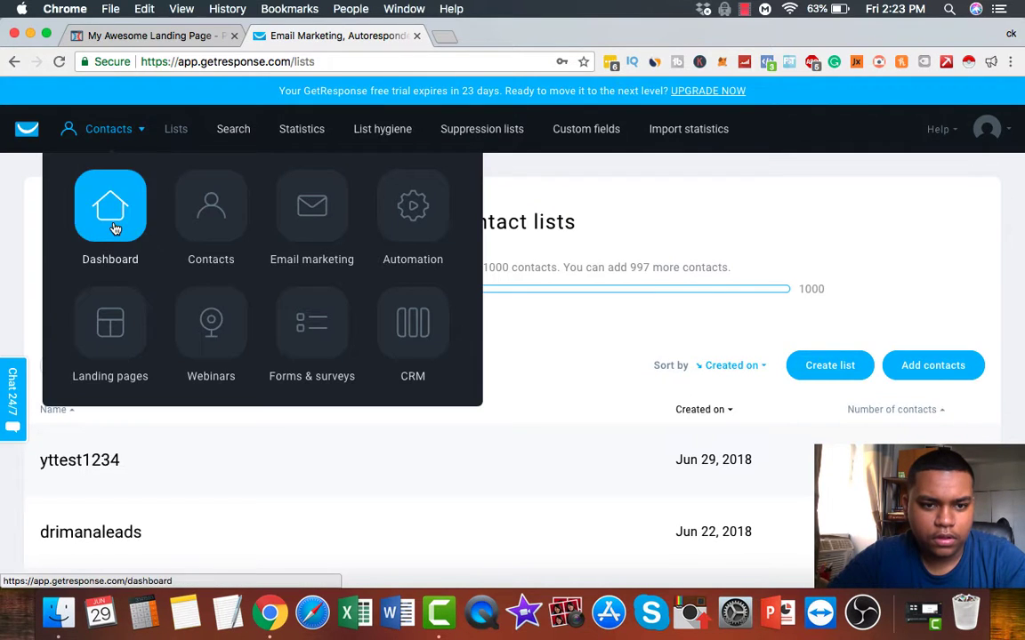
left_click(322, 243)
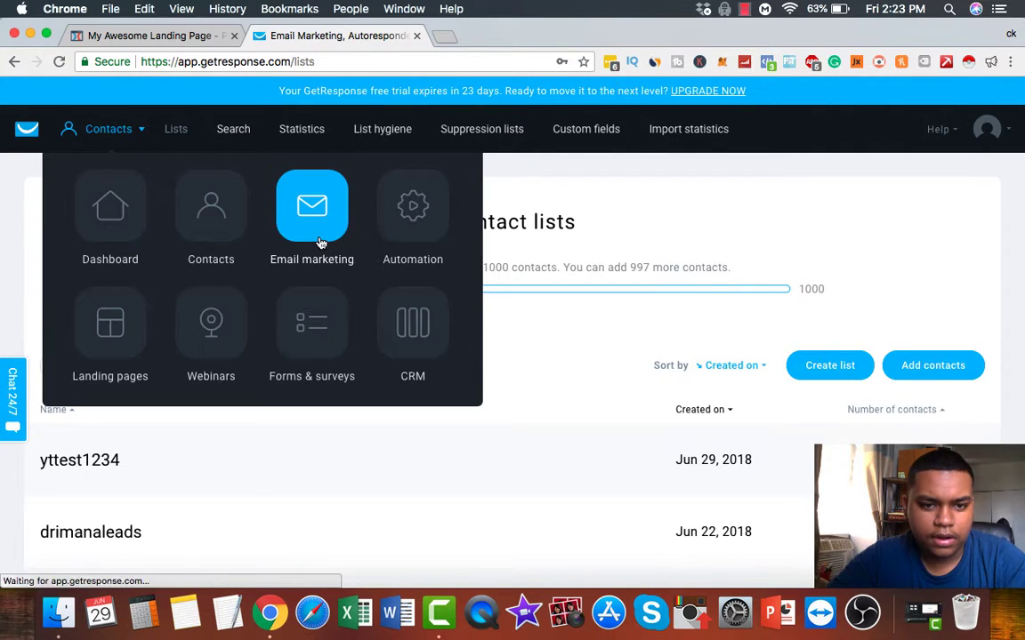
left_click(433, 231)
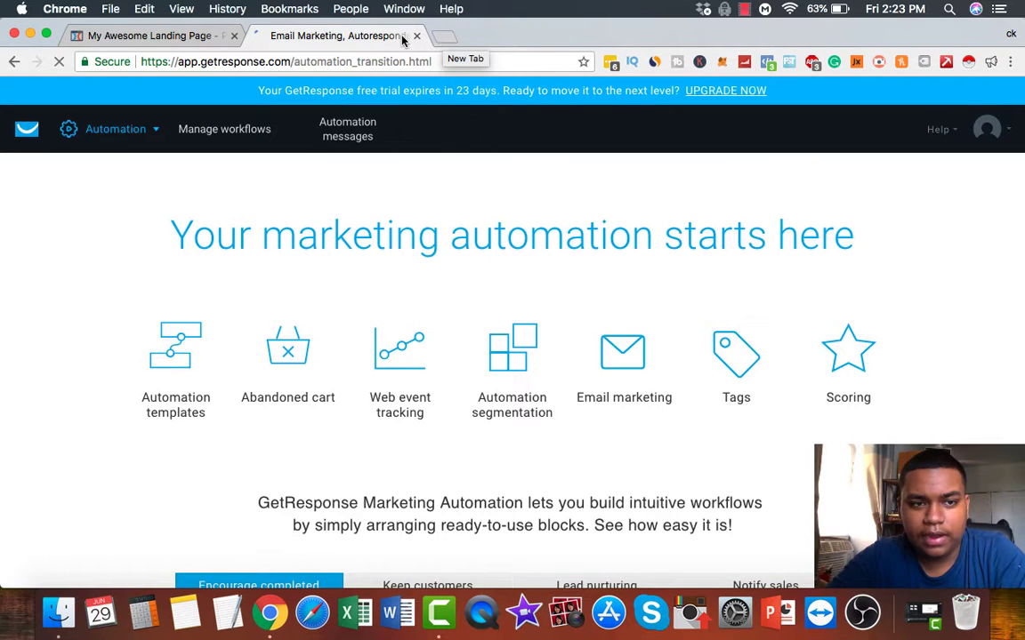
Step: Switch back to ClickFunnels and replace the landing page's placeholder headline with "Learn the Secrets"
left_click(147, 35)
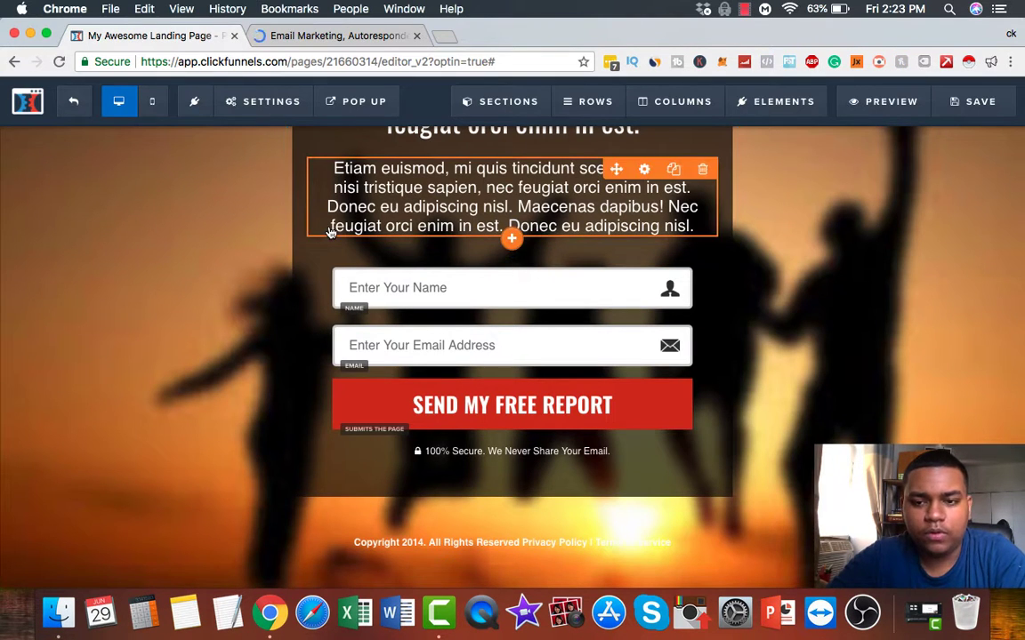
scroll(286, 298, "up", 3)
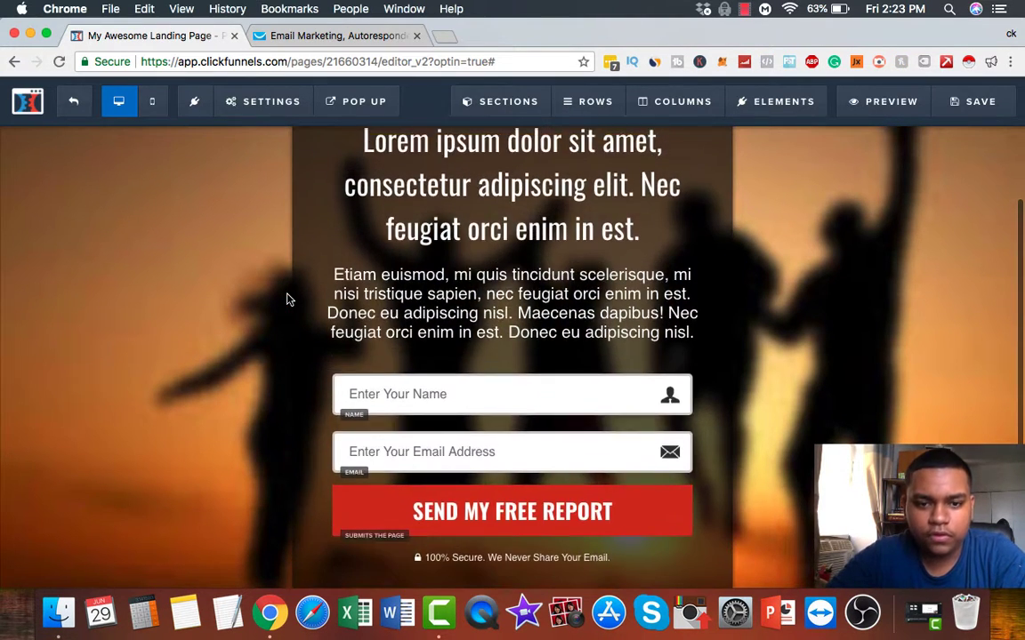
scroll(360, 345, "down", 2)
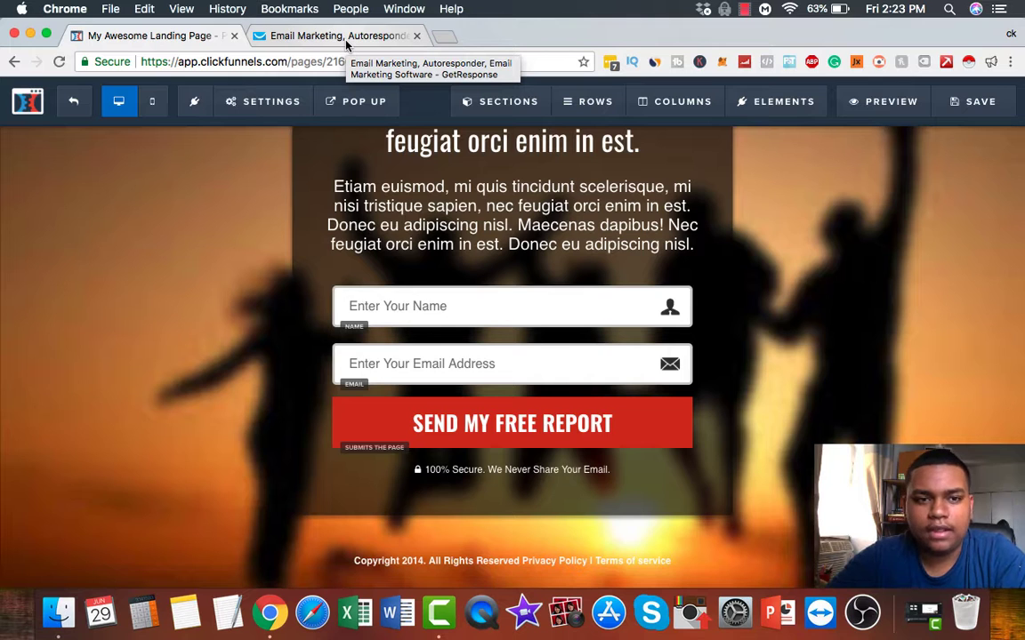
scroll(387, 338, "up", 5)
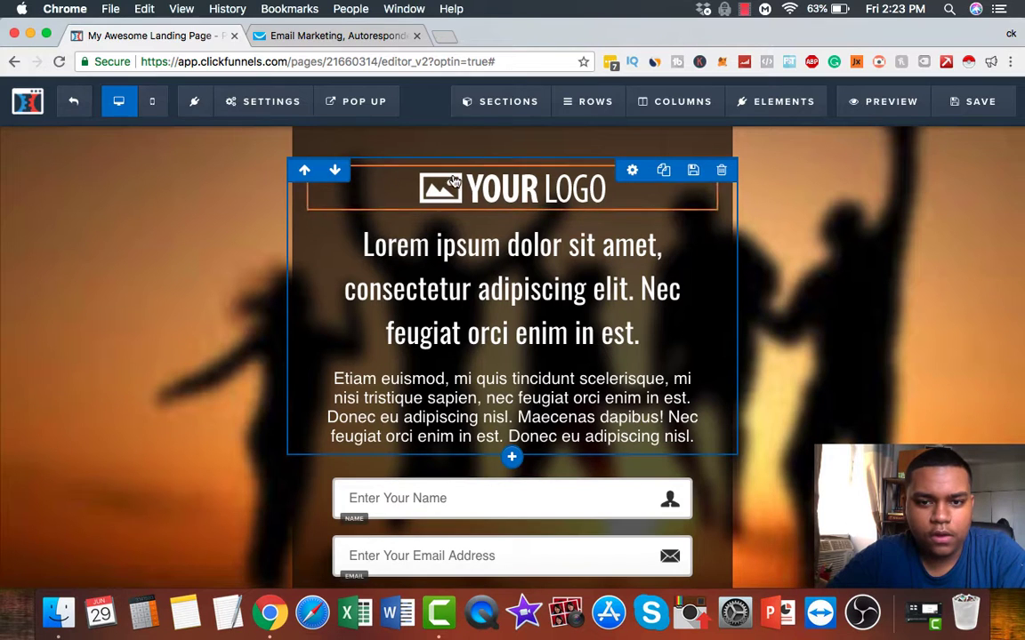
double_click(521, 285)
key("ctrl+a")
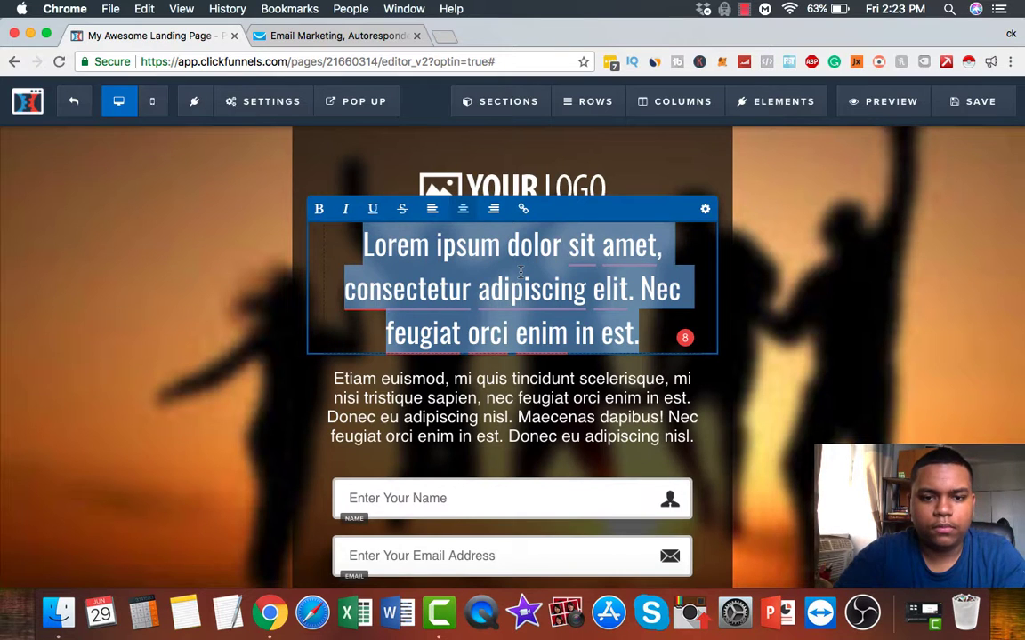
type("Learn the S")
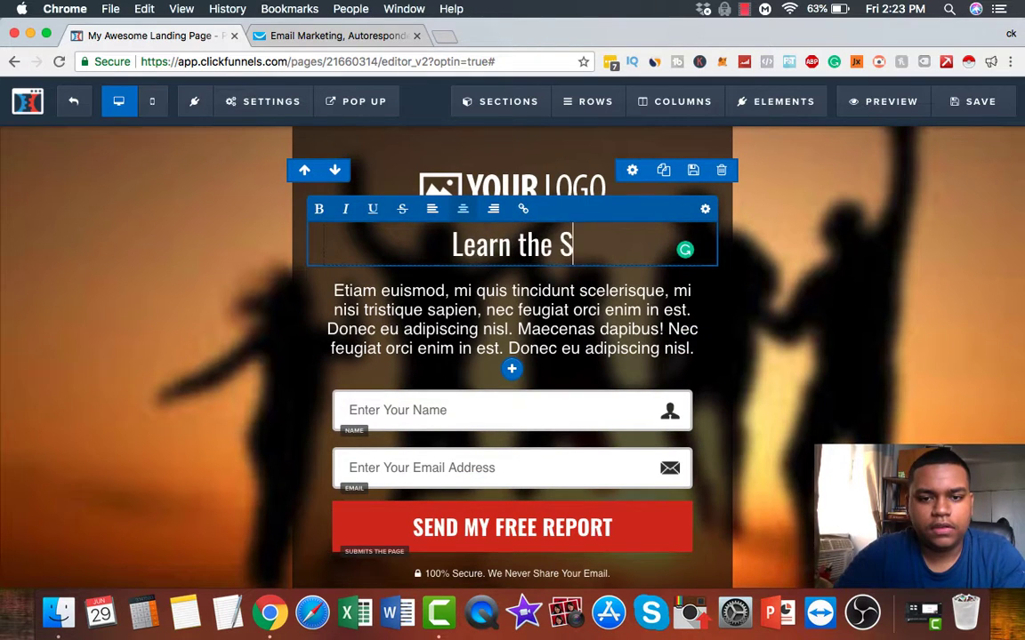
type("ecrets")
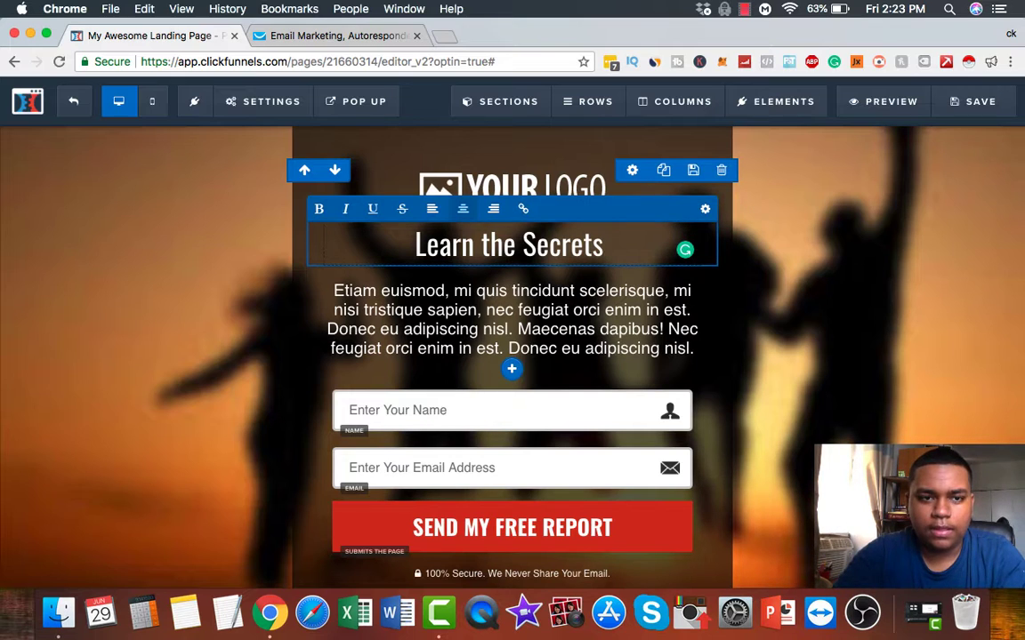
Step: Try the headline "Find out how" on the landing page, replacing it with the alternative wording "Get the 7 Secrets to"
key("super+a")
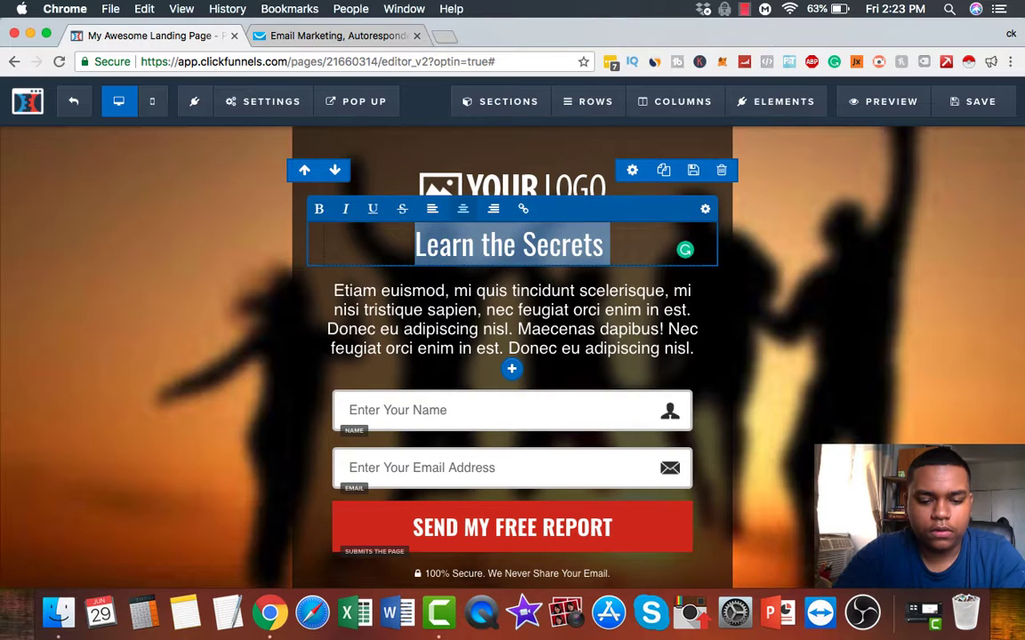
type("Find out ")
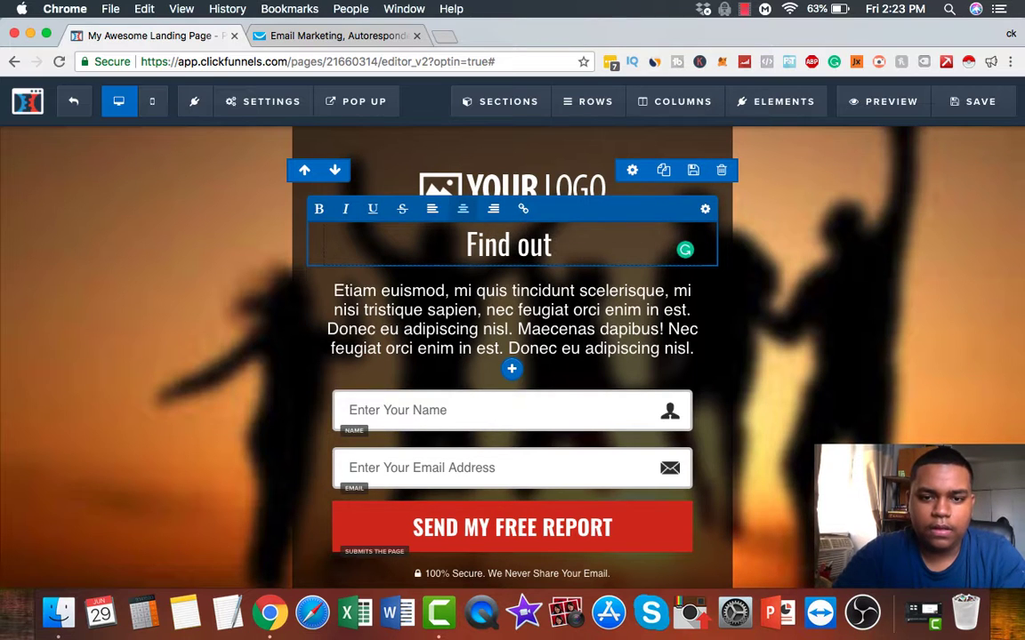
type("how")
key("super+a")
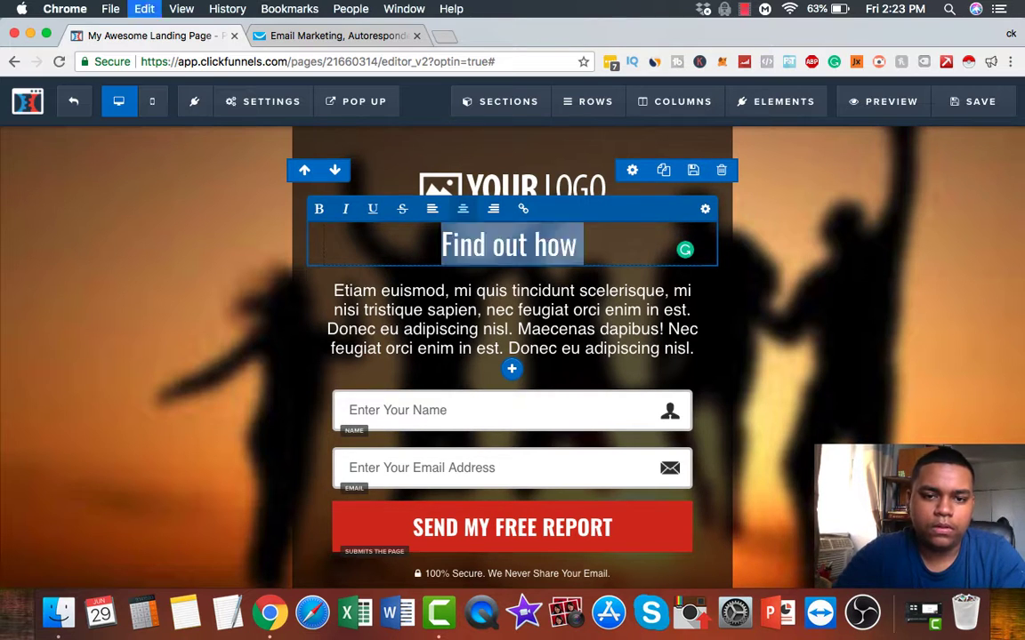
type("Get the 7 ")
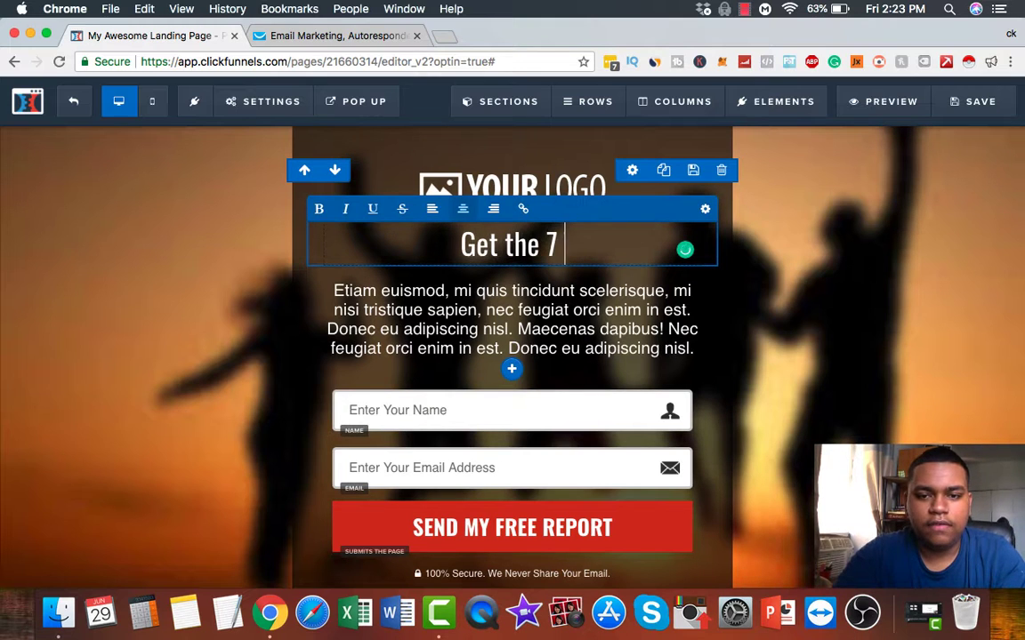
type("Secrets to")
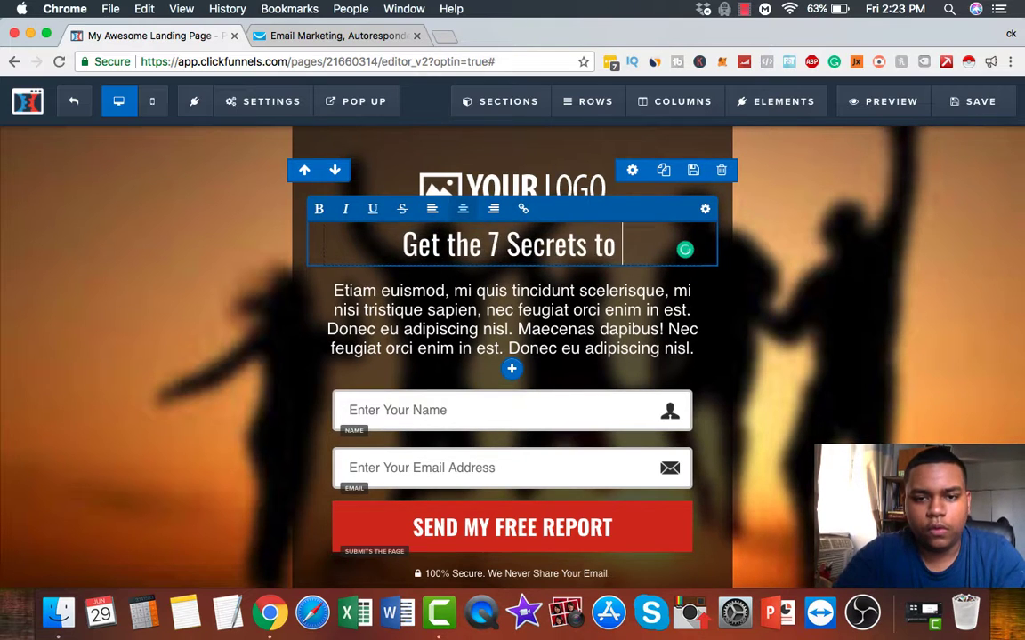
Step: Delete all of the headline text above the landing page's placeholder paragraph
key("super+a")
key("BackSpace")
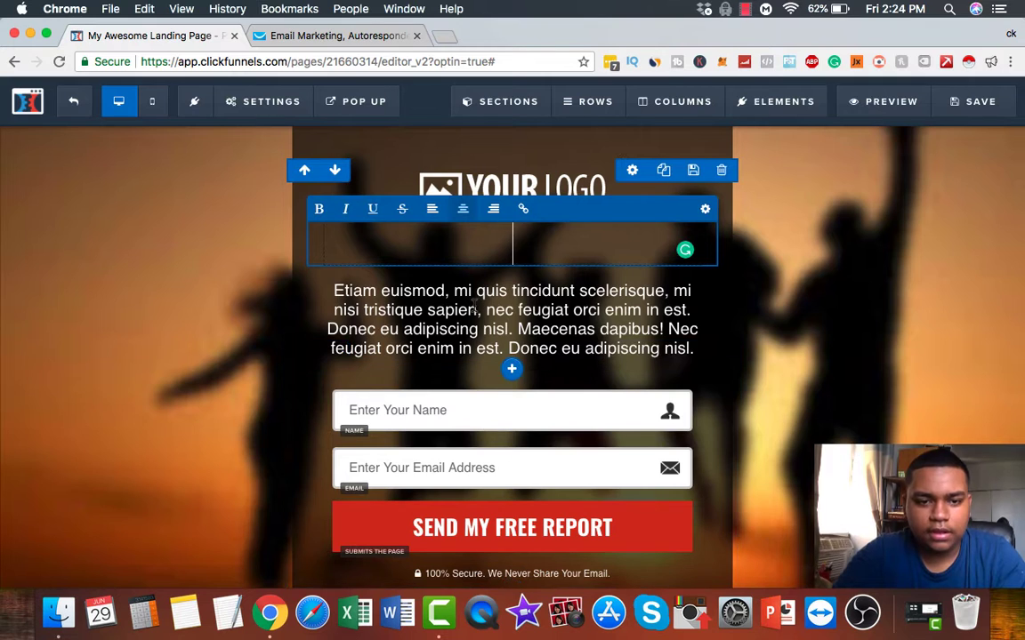
key("BackSpace")
Step: Leave the placeholder paragraph as is and exit the page editor, discarding the unsaved changes
triple_click(426, 274)
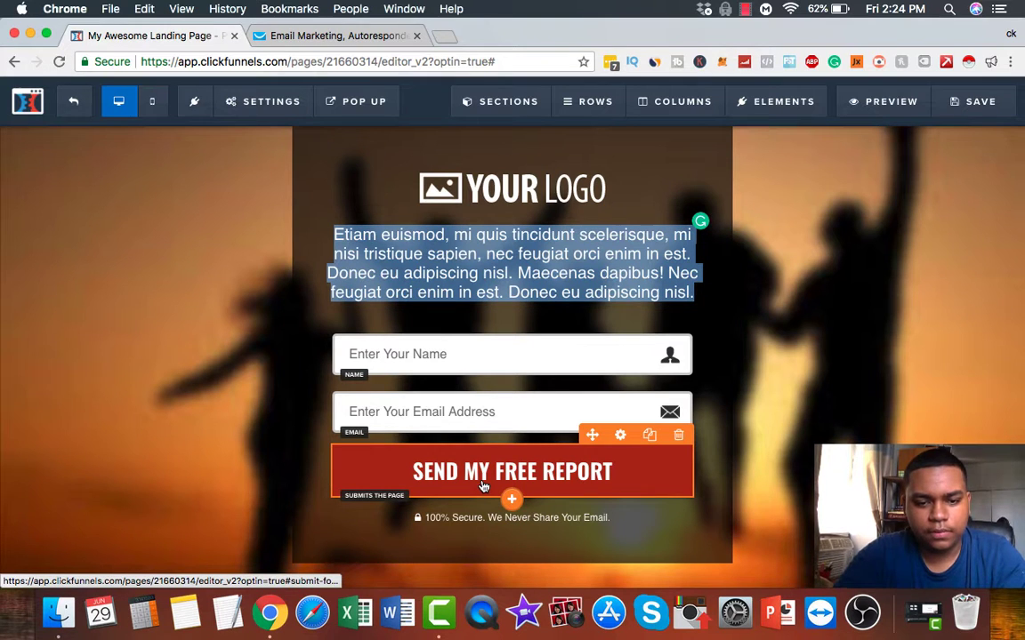
left_click(847, 320)
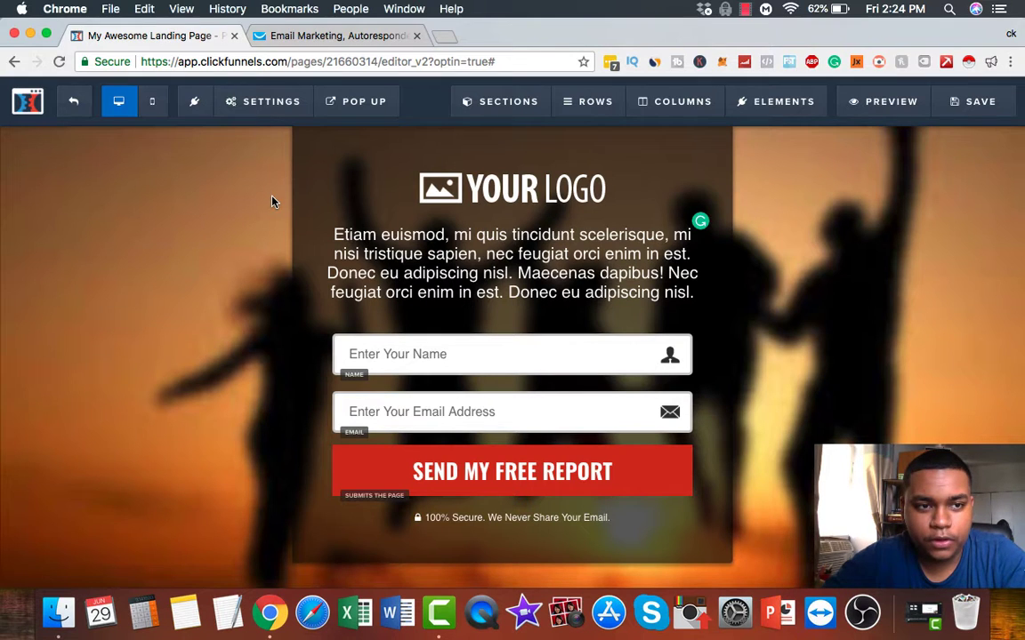
left_click(73, 102)
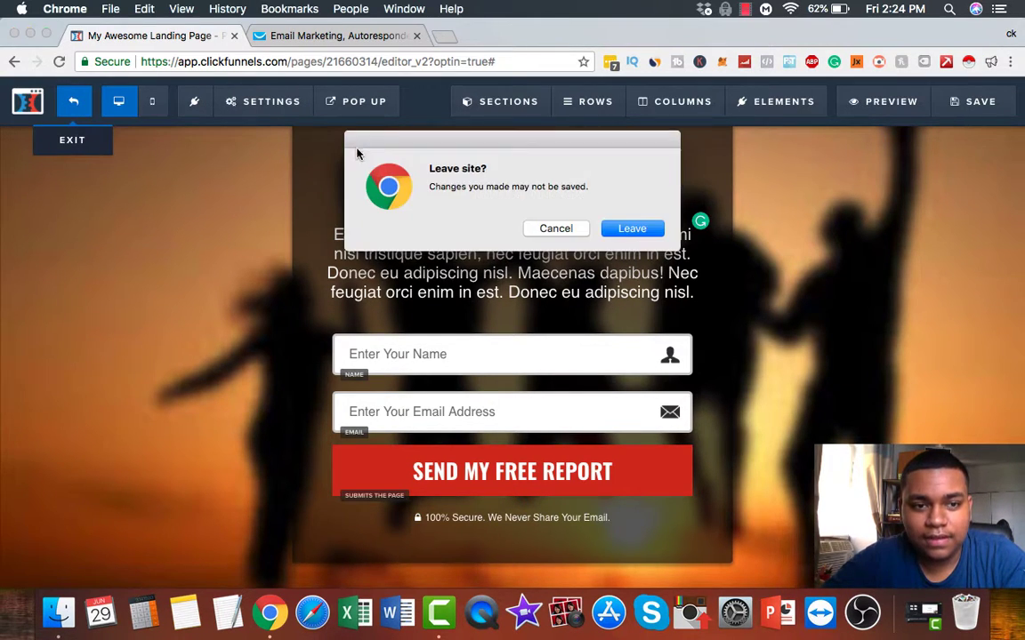
left_click(625, 227)
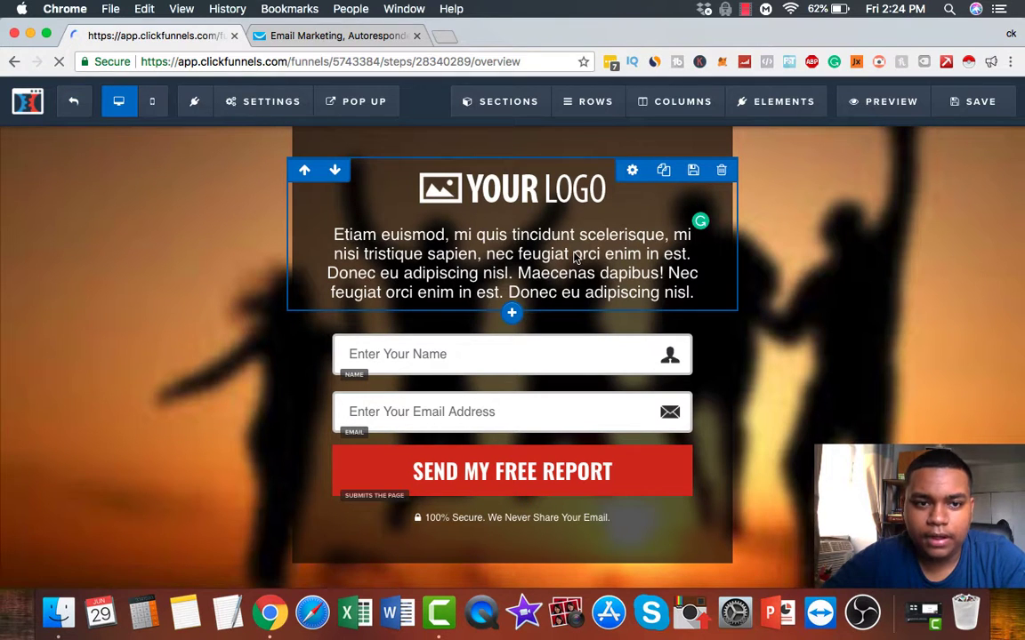